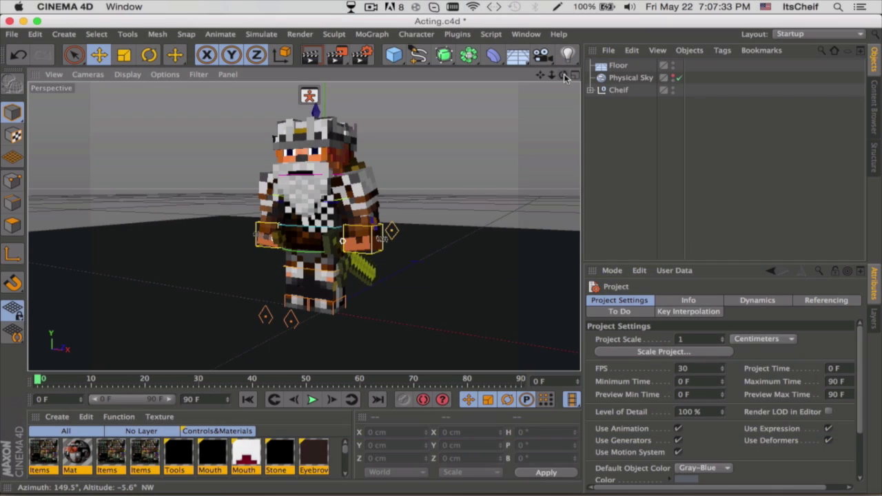
Examine the character and its carried tools from the front, the sides and behind.
drag(564, 75, 606, 78)
alt+drag(324, 311, 326, 311)
drag(600, 79, 521, 78)
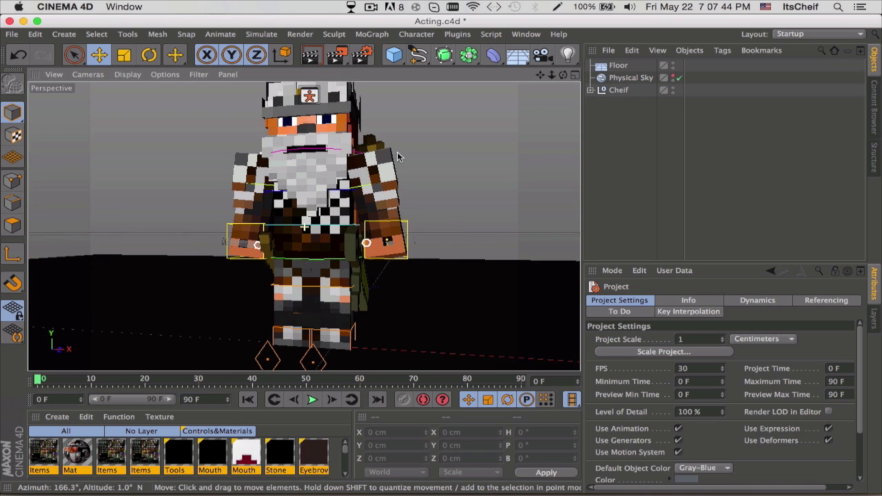
drag(562, 75, 540, 75)
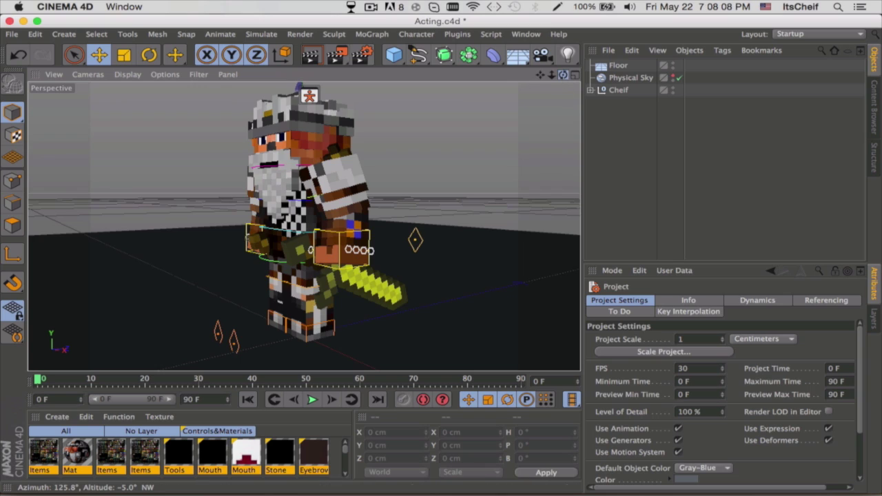
drag(564, 74, 813, 86)
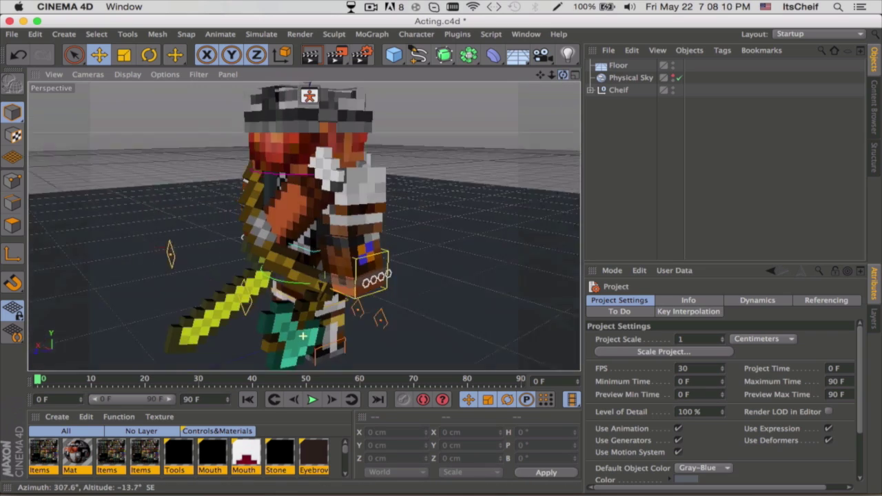
alt+drag(303, 336, 303, 336)
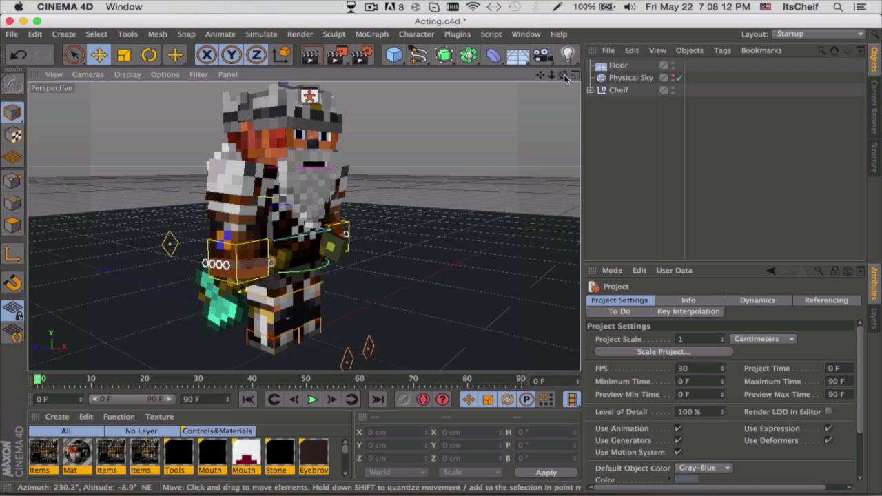
drag(563, 74, 520, 97)
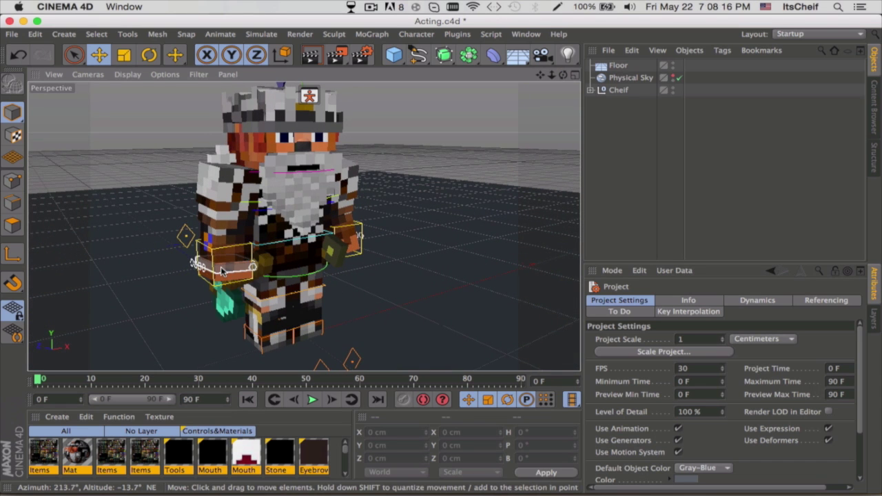
Show the sword in the character's right hand and load GoldTools.png as the colour texture of the Tools material.
click(222, 271)
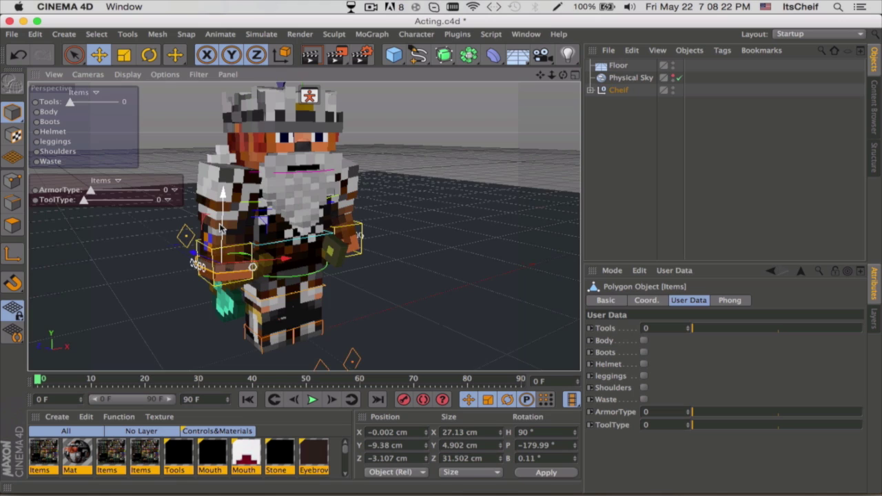
drag(563, 74, 97, 206)
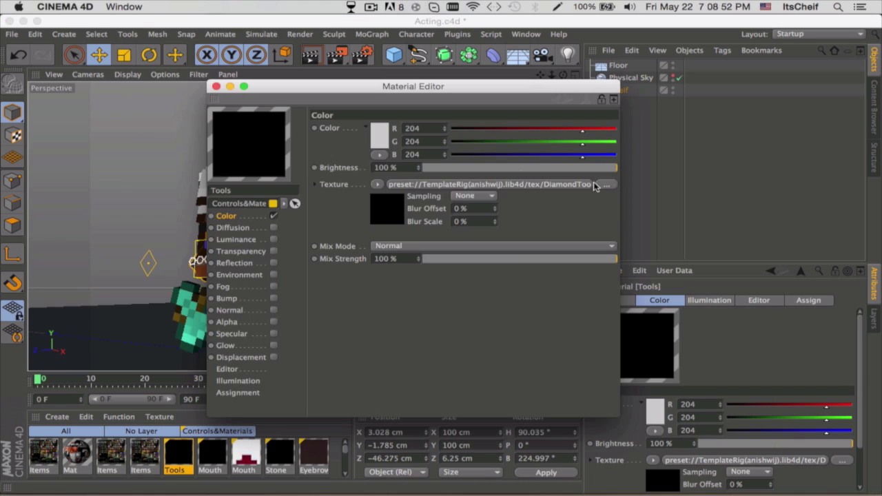
click(606, 184)
text(goldtools)
click(656, 356)
click(215, 86)
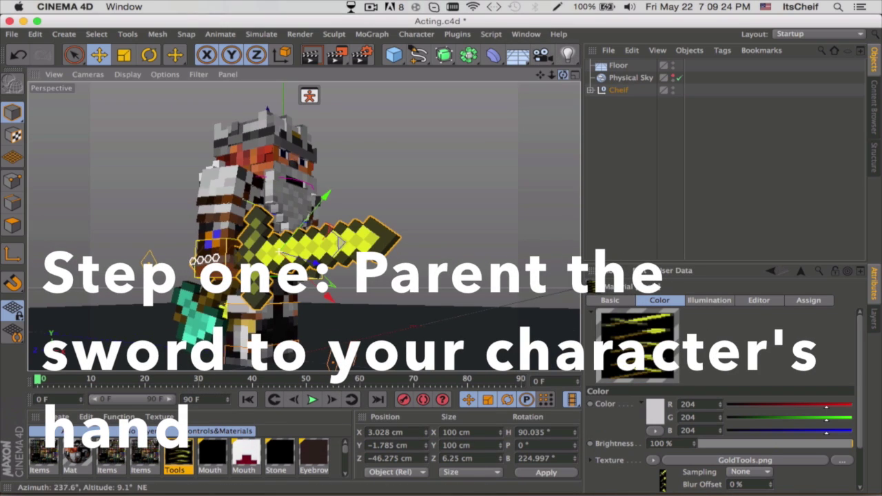
Delete the spare gold sword hanging at the character's left hip.
mouse_move(564, 74)
mouse_down()
mouse_move(534, 86)
mouse_move(552, 69)
mouse_move(542, 78)
mouse_move(549, 77)
mouse_up()
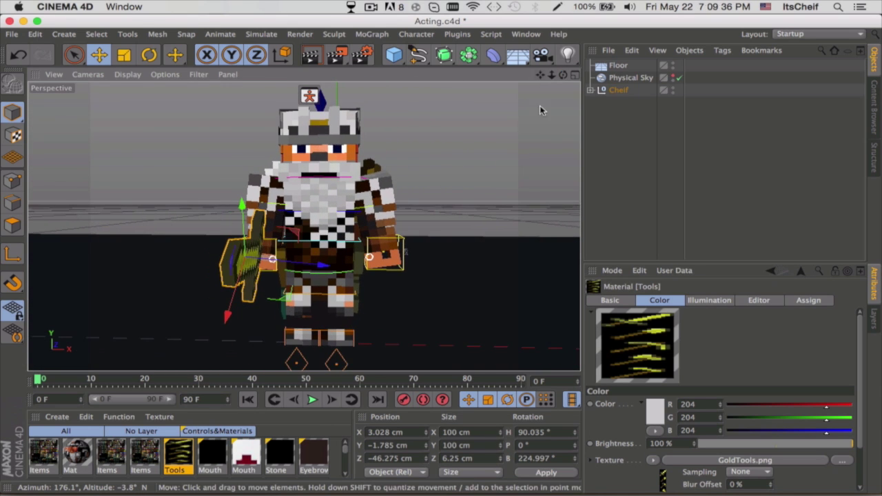
mouse_move(549, 78)
mouse_down()
mouse_move(568, 76)
mouse_move(535, 77)
mouse_move(563, 74)
mouse_up()
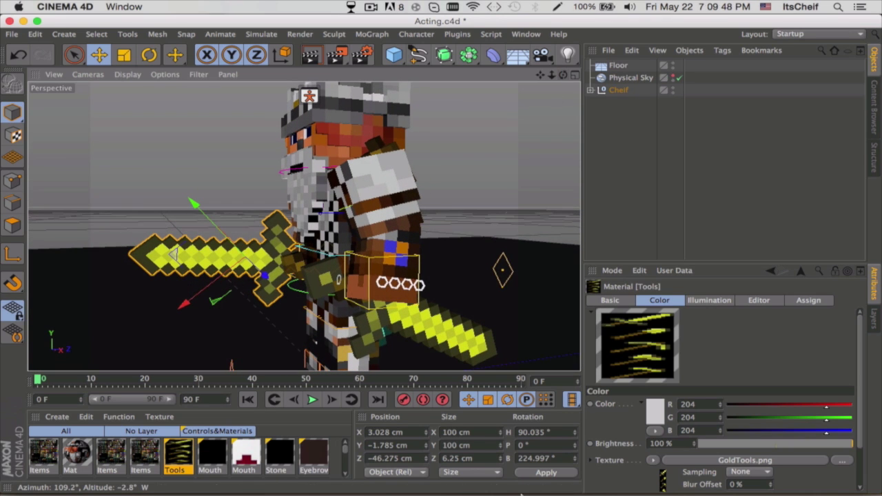
click(443, 332)
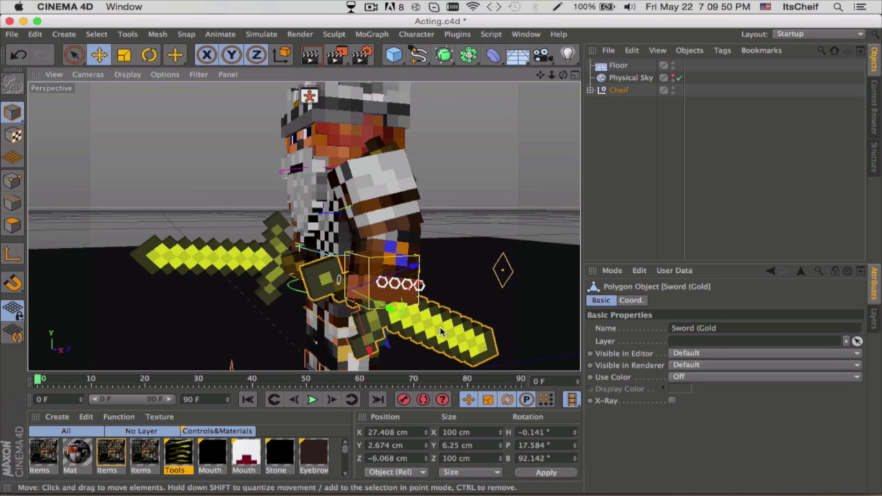
key(Delete)
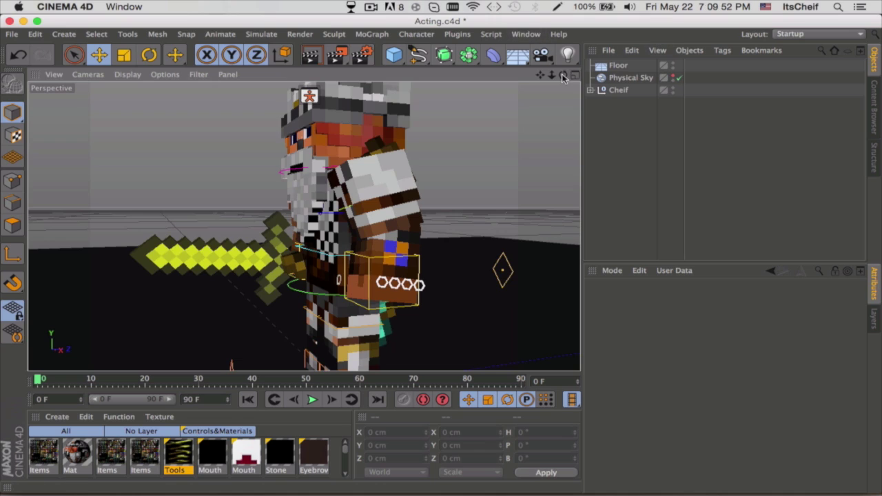
Rotate the whole body with the hip control to a heading of 70° so the sword side faces the enemy.
drag(563, 76, 560, 76)
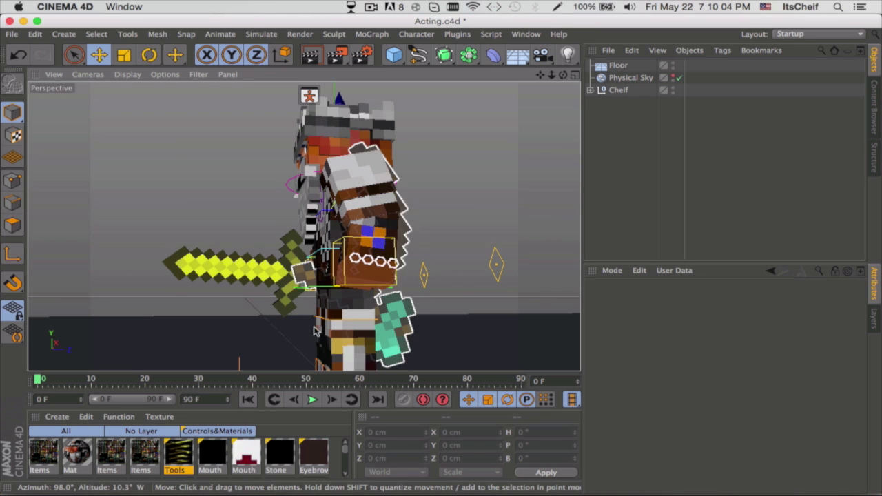
drag(563, 74, 369, 77)
scroll(466, 137, down, 5)
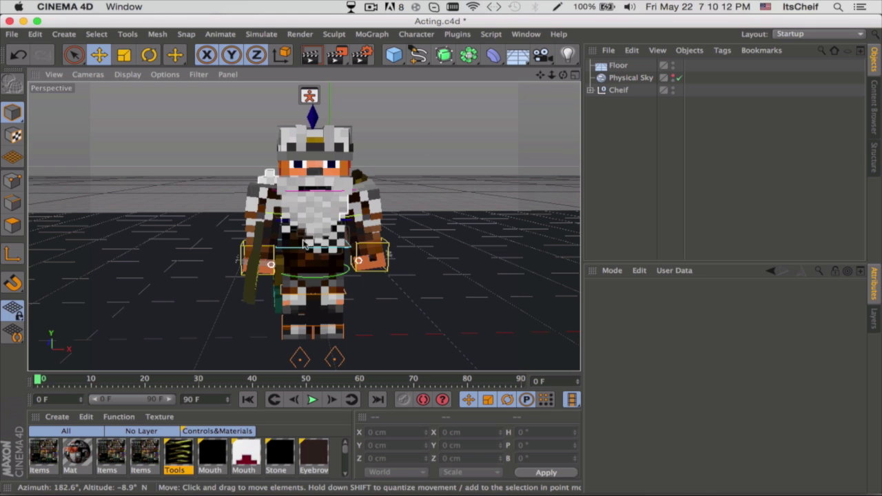
drag(563, 74, 478, 70)
mouse_move(327, 335)
alt+mouse_down()
mouse_move(293, 331)
mouse_move(327, 336)
mouse_move(318, 335)
alt+mouse_up()
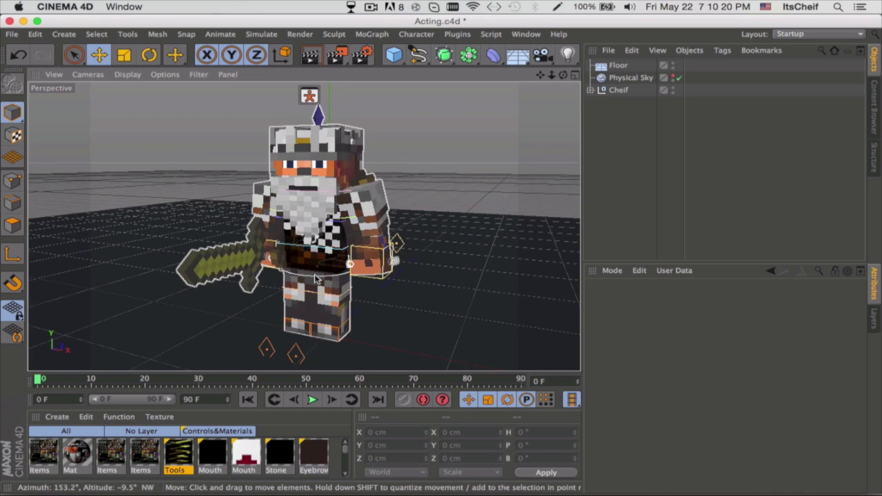
click(315, 278)
key(r)
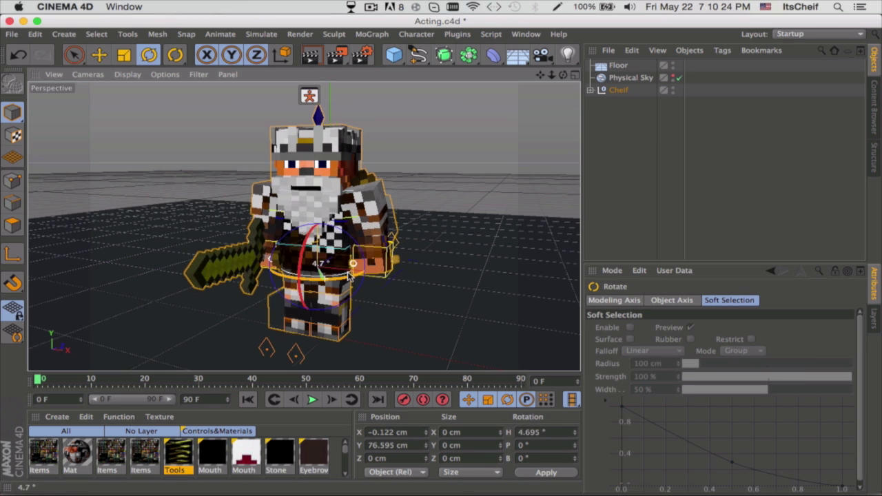
drag(348, 277, 361, 274)
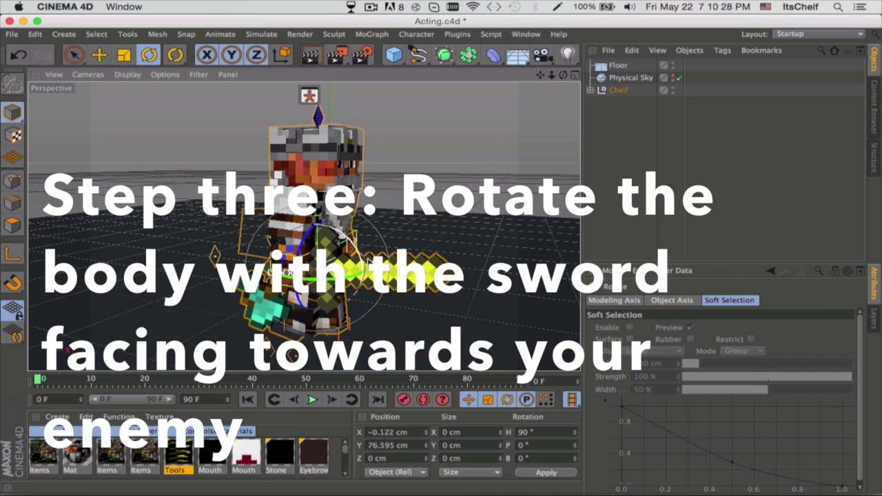
drag(564, 75, 538, 78)
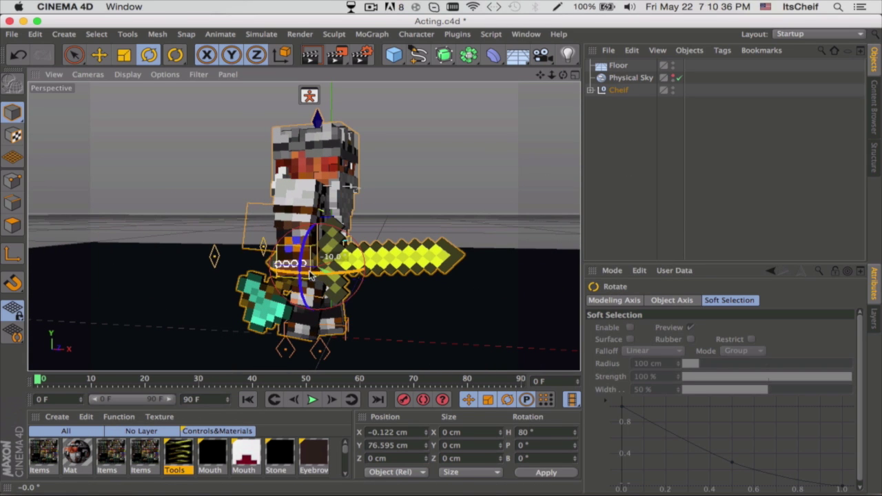
drag(310, 273, 304, 274)
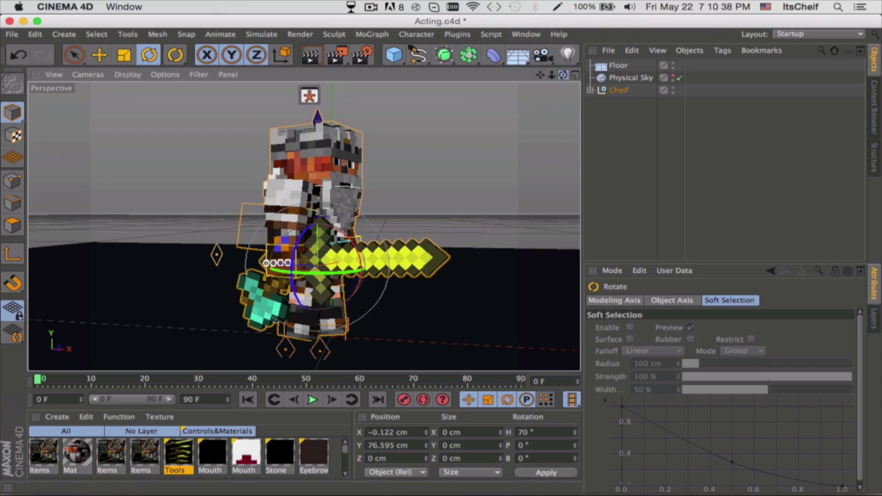
Tilt the character forward with the hip control to a pitch of about 7°.
drag(563, 74, 532, 96)
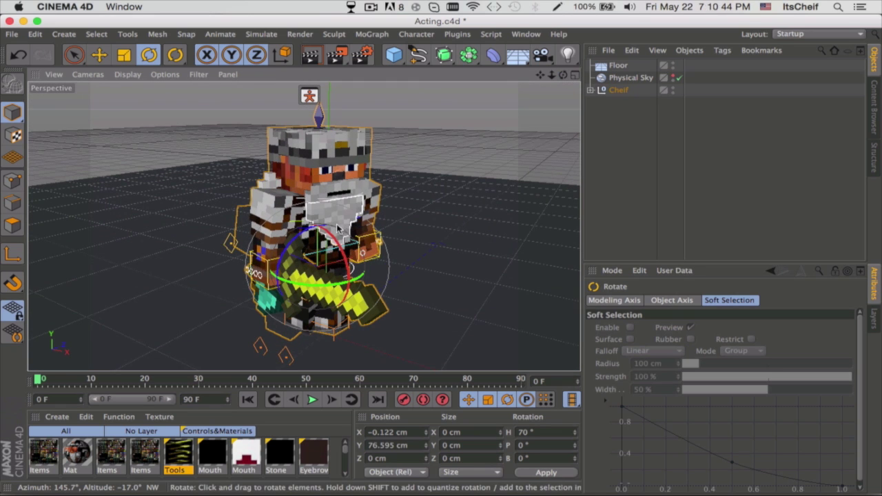
scroll(329, 230, up, 5)
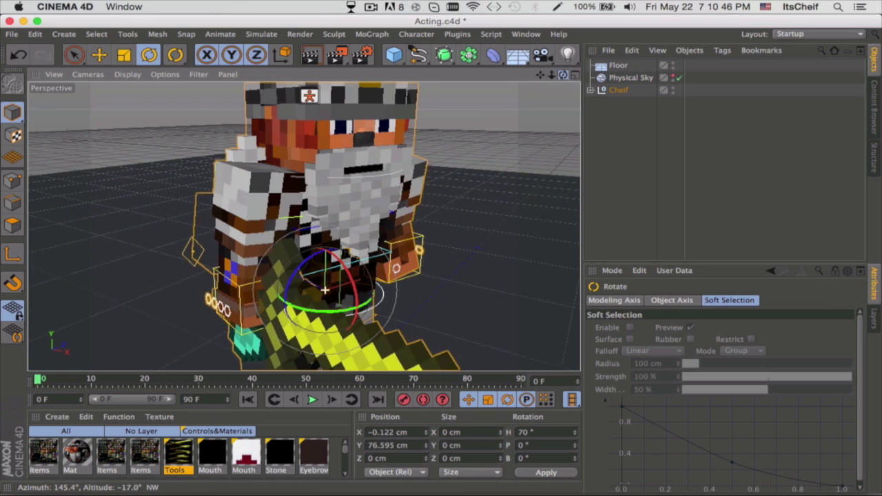
mouse_move(563, 74)
mouse_down()
mouse_move(545, 78)
mouse_move(561, 82)
mouse_up()
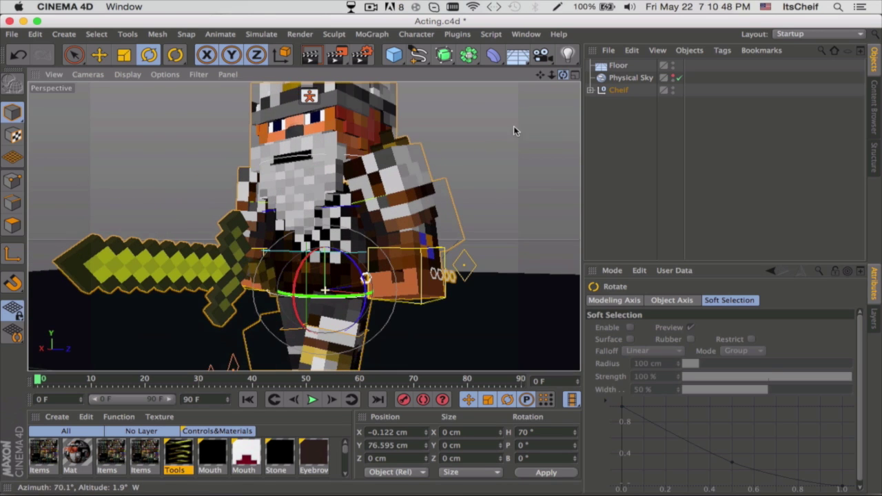
drag(303, 269, 298, 271)
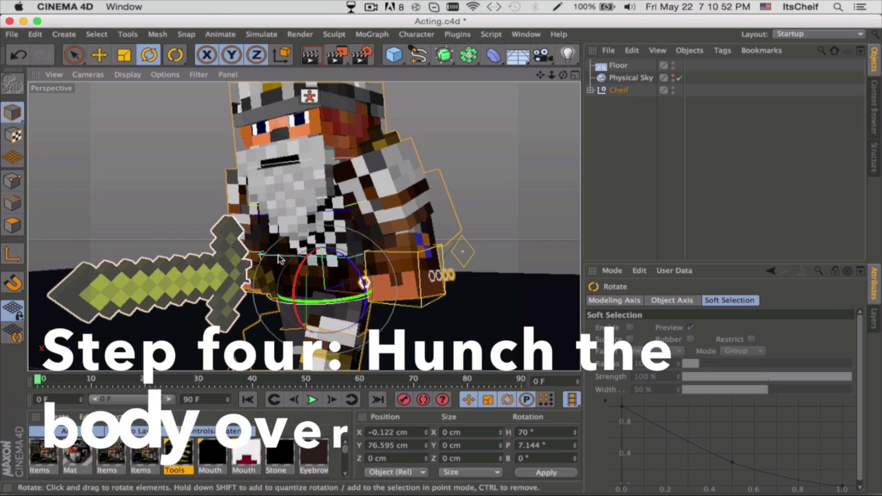
Hunch the torso over by rotating the Body and Body2 controls to a pitch of -80° each.
click(274, 258)
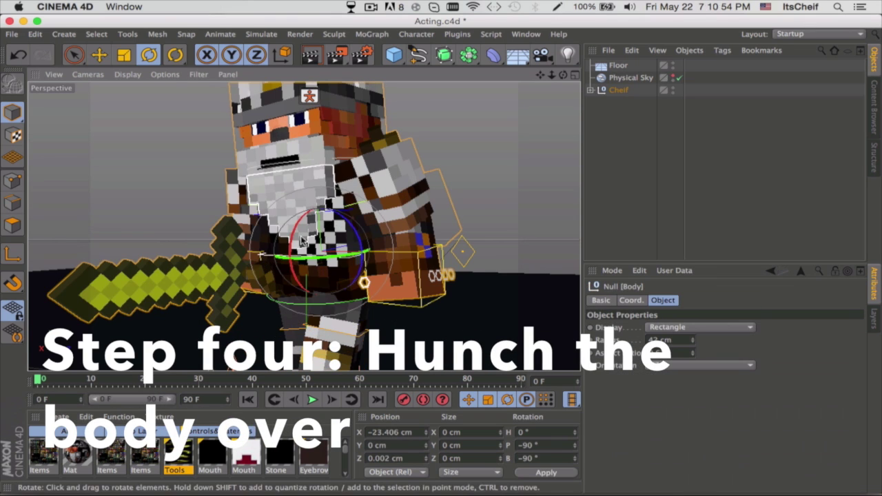
drag(293, 236, 289, 242)
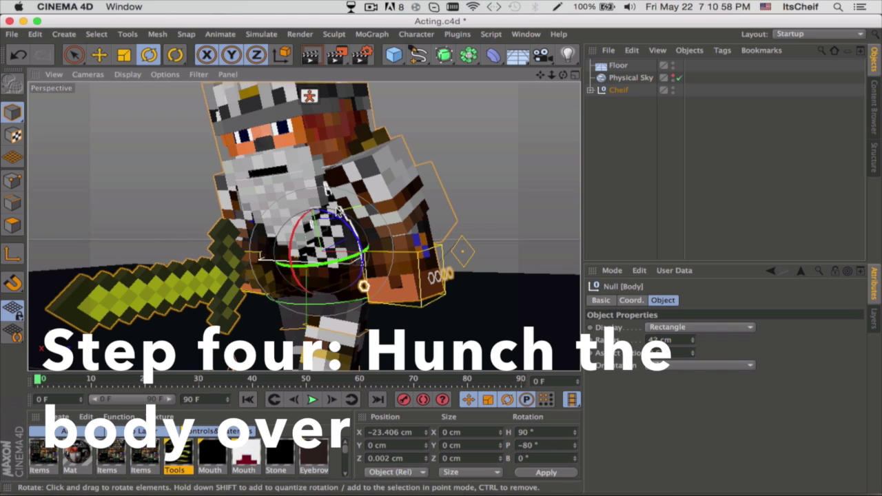
click(590, 90)
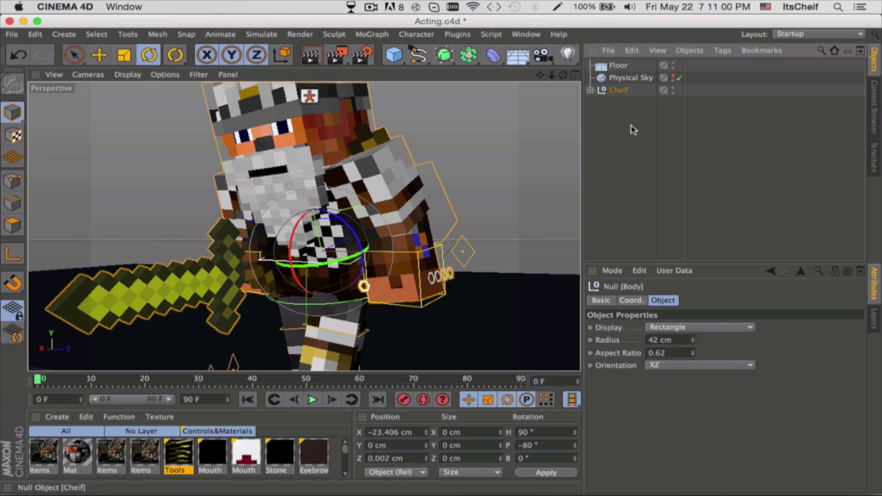
click(268, 210)
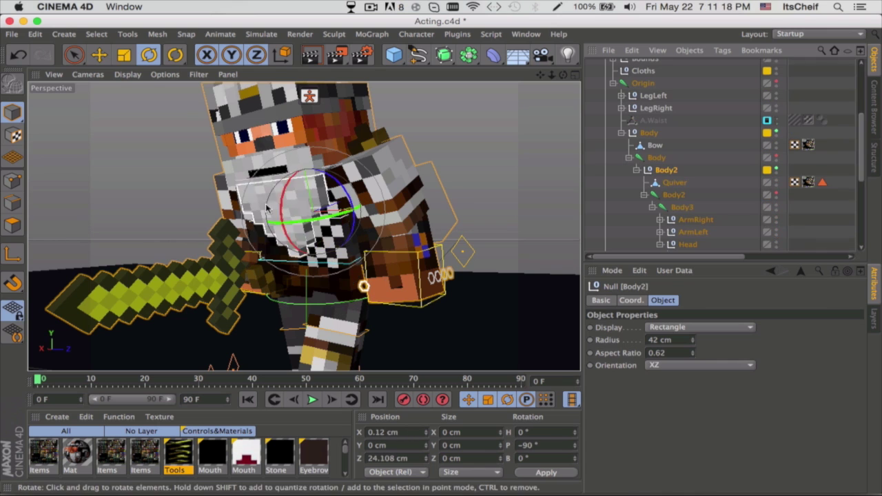
drag(284, 200, 281, 211)
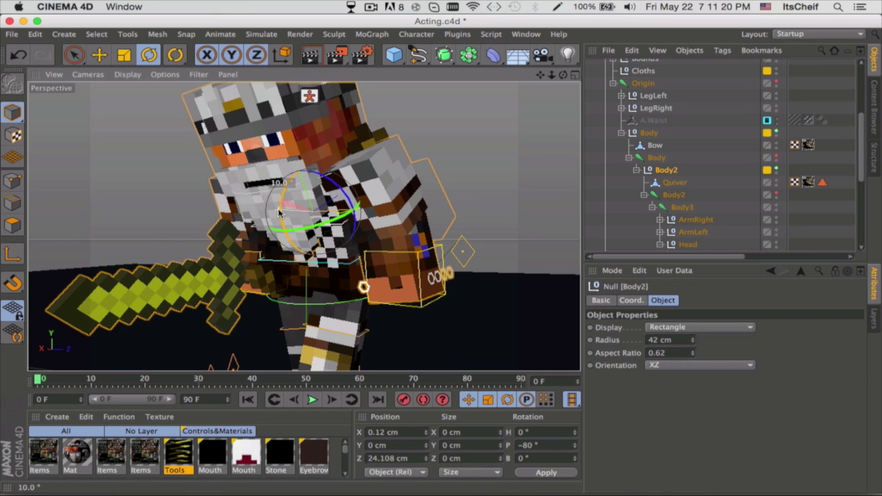
Turn the Head control to a heading of -70° so the character looks towards the enemy.
drag(564, 75, 386, 93)
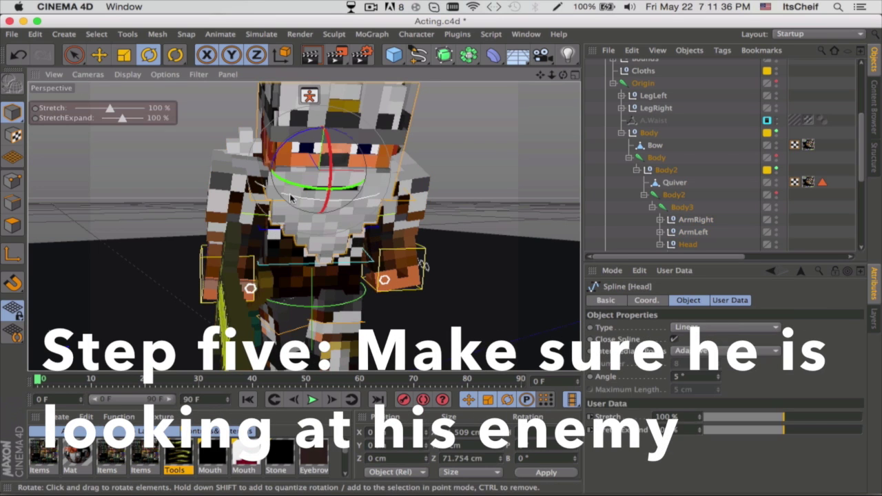
scroll(482, 147, down, 10)
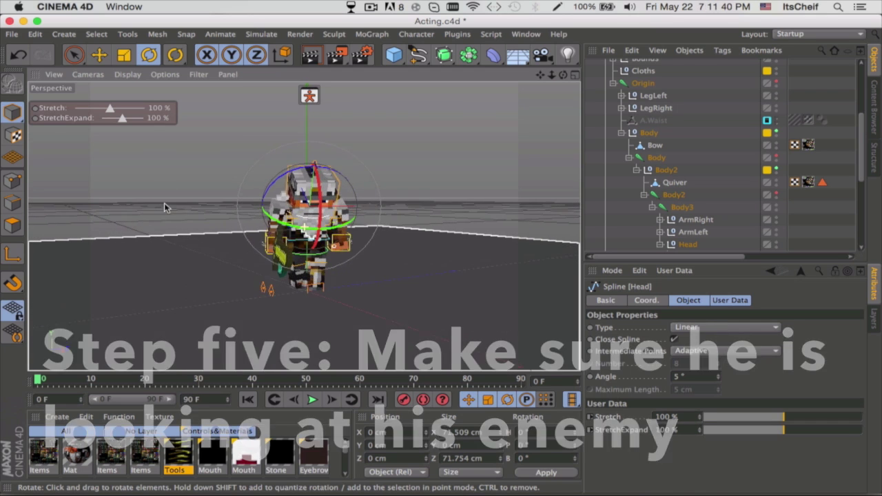
scroll(164, 201, up, 8)
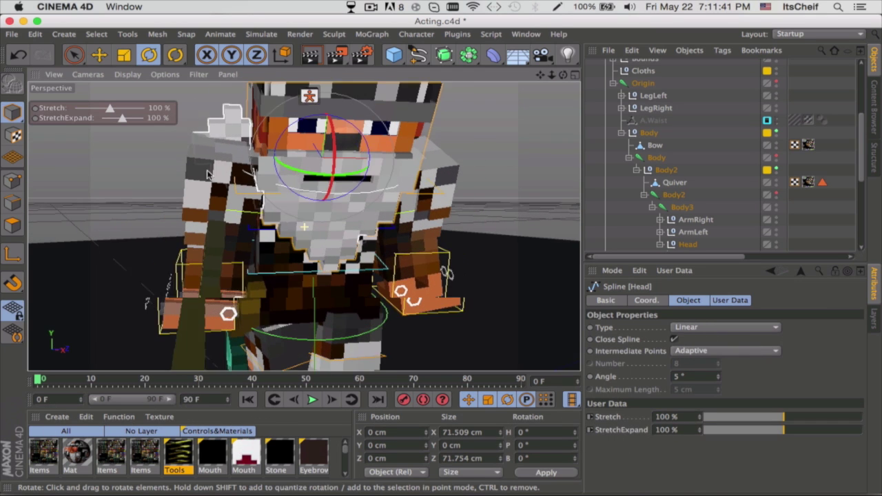
scroll(206, 174, down, 3)
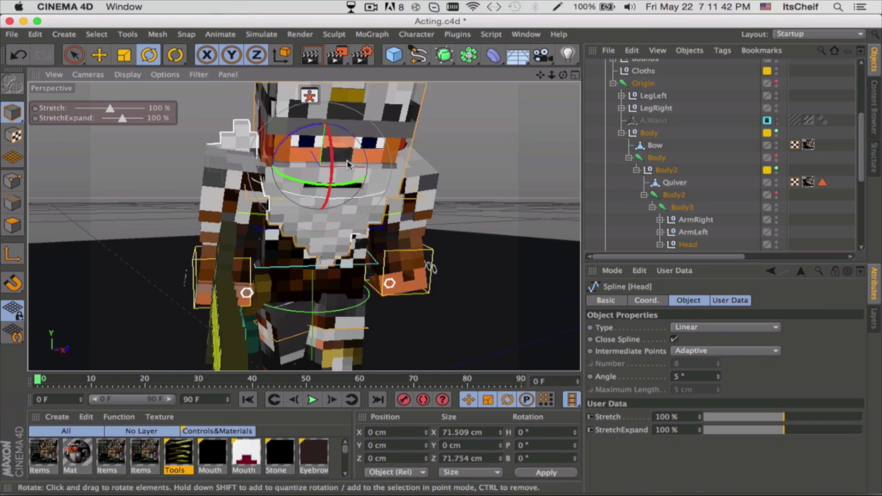
drag(307, 183, 247, 164)
scroll(354, 176, down, 3)
scroll(353, 175, down, 2)
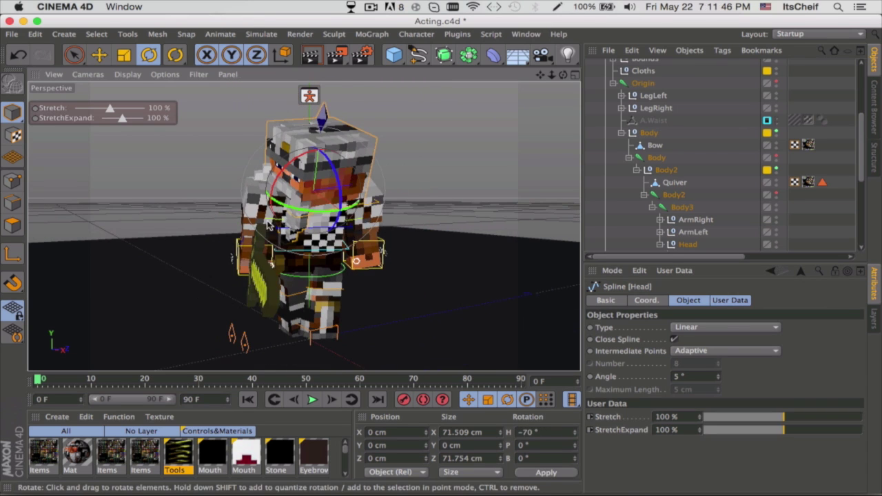
Move the sword arm's G.ArmRight goal out from the body to about X -44.5, Y 9, Z -19.5 cm.
mouse_move(563, 74)
mouse_down()
mouse_move(522, 76)
mouse_move(554, 76)
mouse_up()
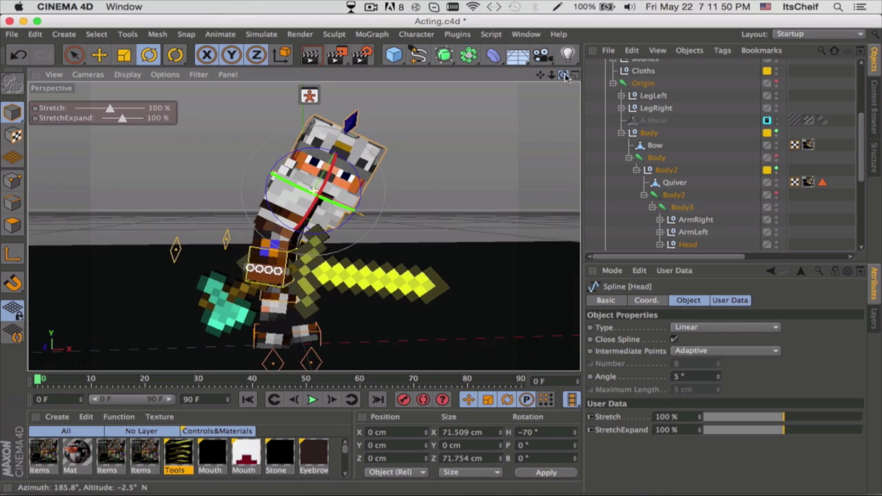
click(290, 258)
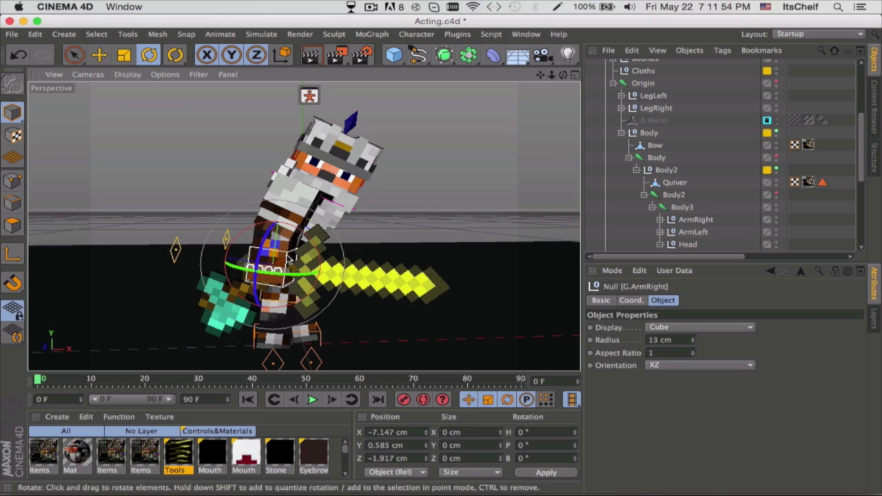
drag(563, 74, 200, 140)
click(102, 61)
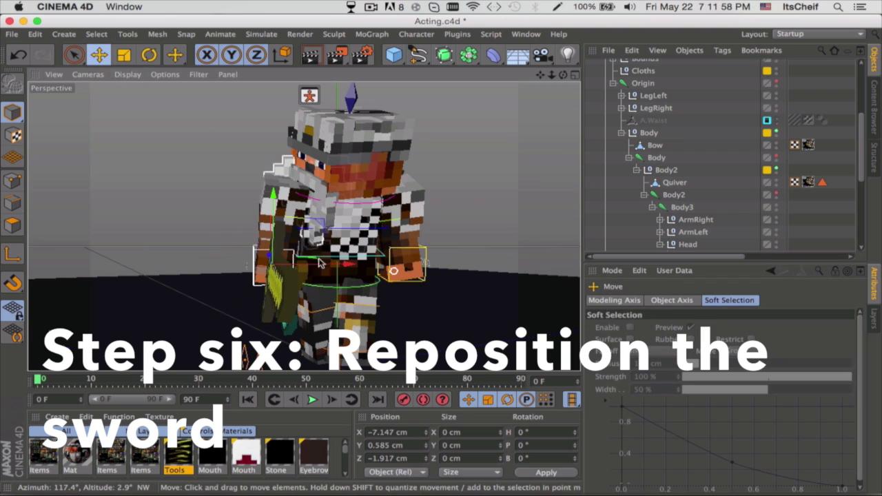
drag(563, 75, 303, 86)
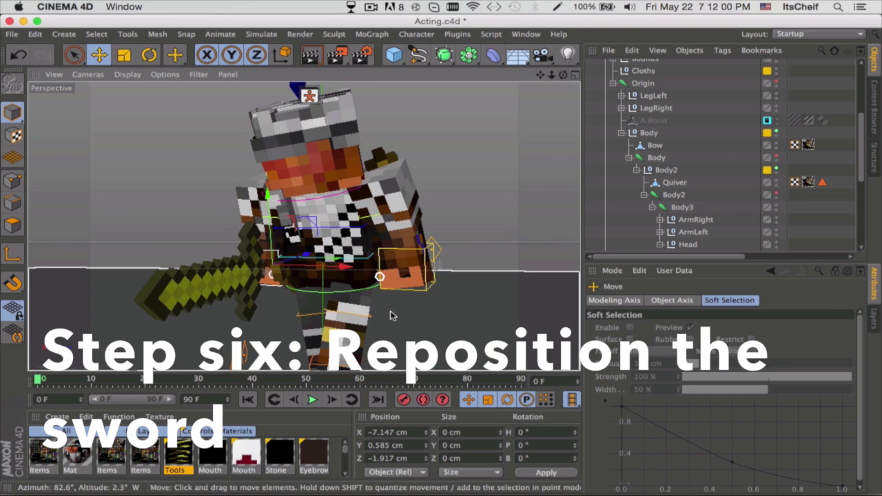
drag(393, 315, 313, 308)
mouse_move(563, 74)
mouse_down()
mouse_move(634, 77)
mouse_move(572, 75)
mouse_up()
drag(345, 282, 329, 307)
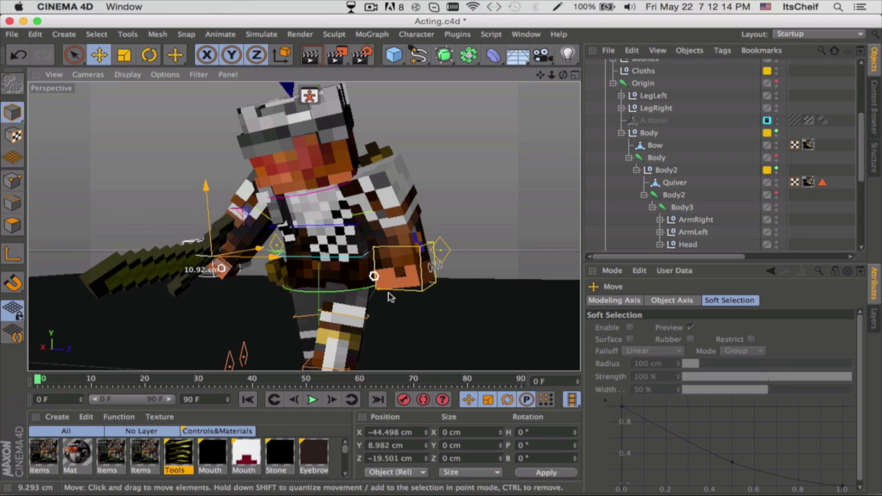
drag(388, 296, 388, 297)
Move the ArmRightPole control to about X 34, Y -69, Z 8 cm to redirect the sword arm's bend and blade.
drag(564, 74, 497, 77)
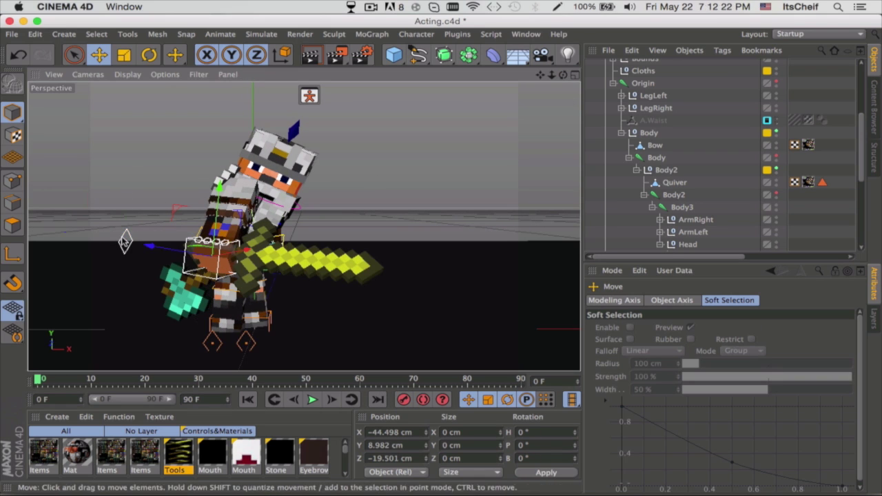
click(125, 240)
drag(566, 76, 721, 76)
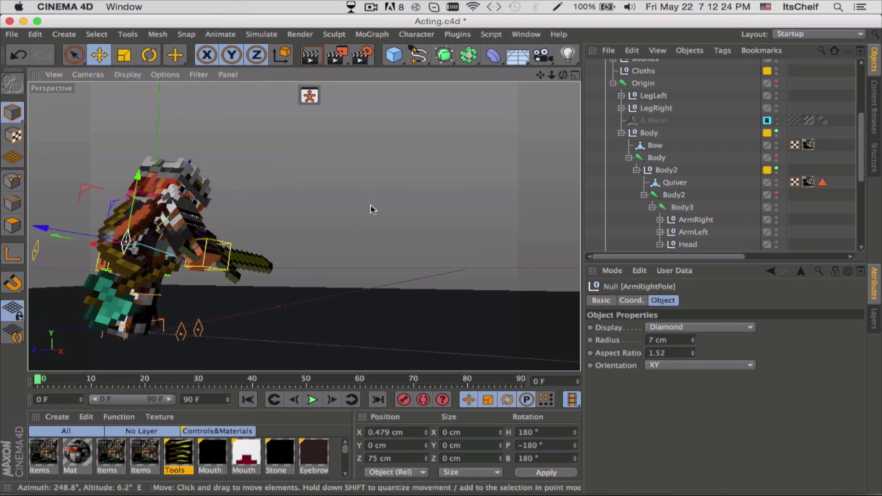
drag(370, 205, 314, 235)
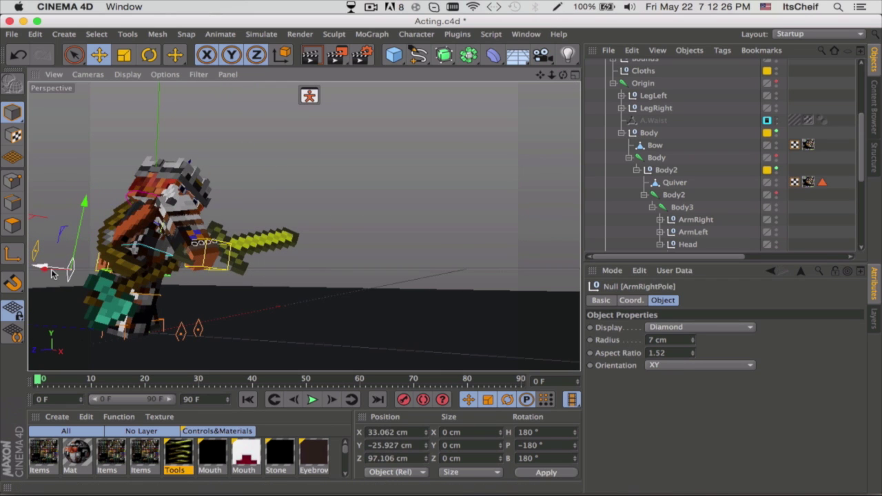
drag(45, 273, 84, 274)
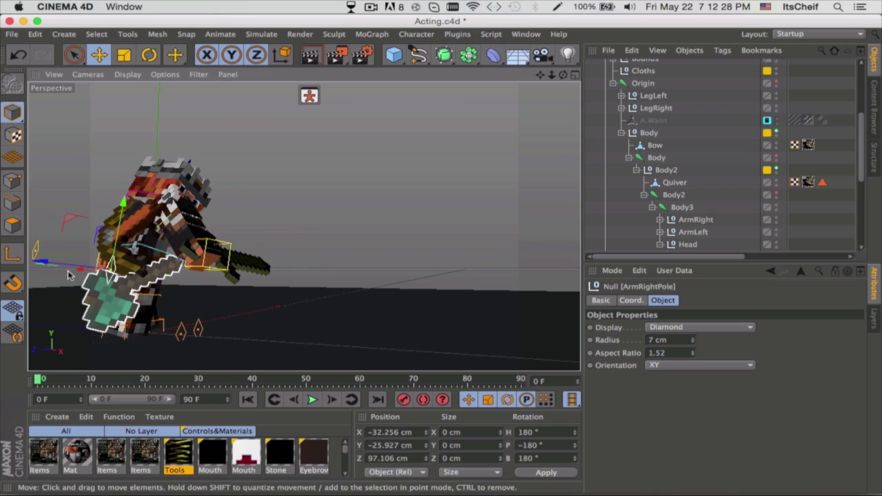
drag(563, 75, 475, 124)
drag(110, 267, 254, 238)
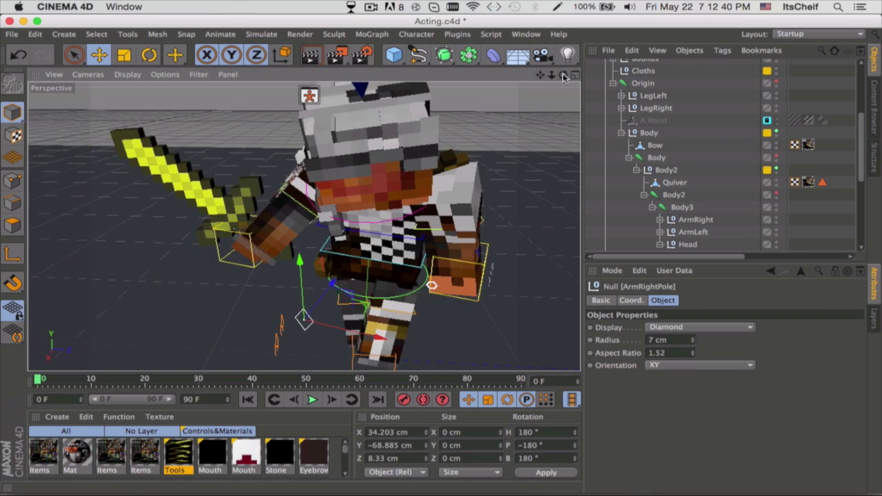
Raise the sword hand by moving the G.ArmRight goal to about X -47.5, Y 21.6, Z -16.9 cm.
drag(563, 74, 524, 83)
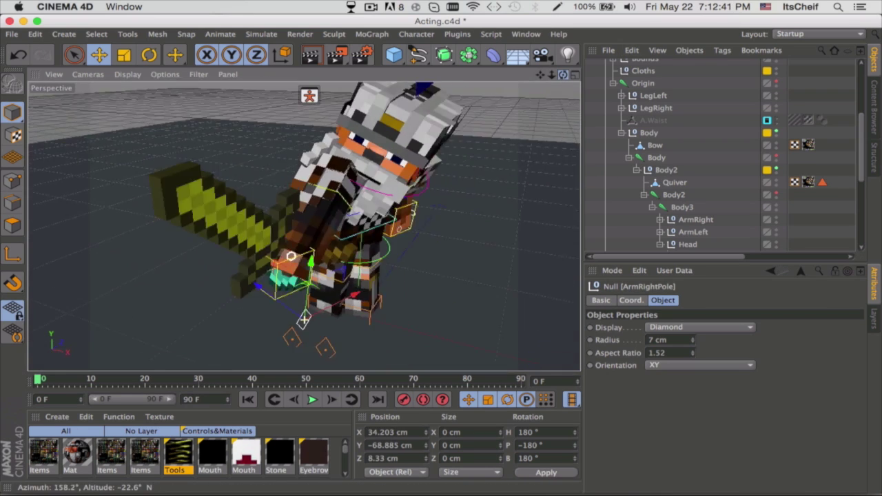
alt+drag(304, 319, 304, 319)
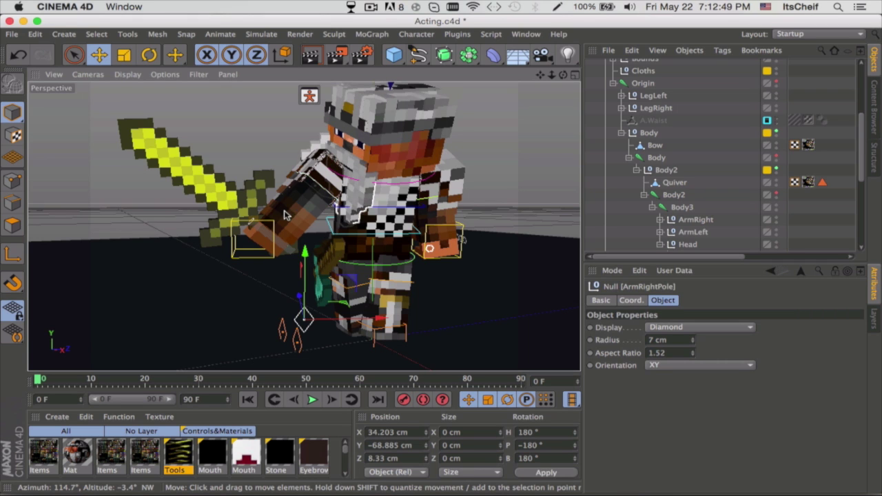
drag(309, 261, 321, 278)
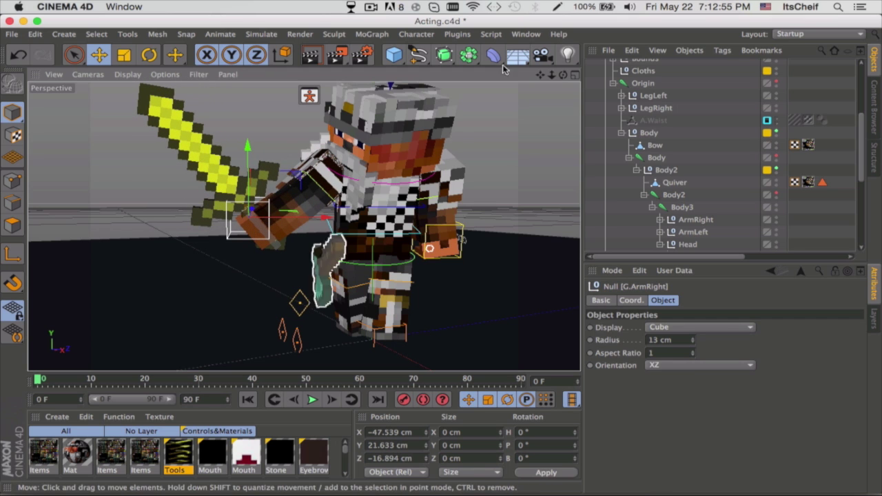
drag(563, 75, 603, 70)
drag(279, 168, 298, 181)
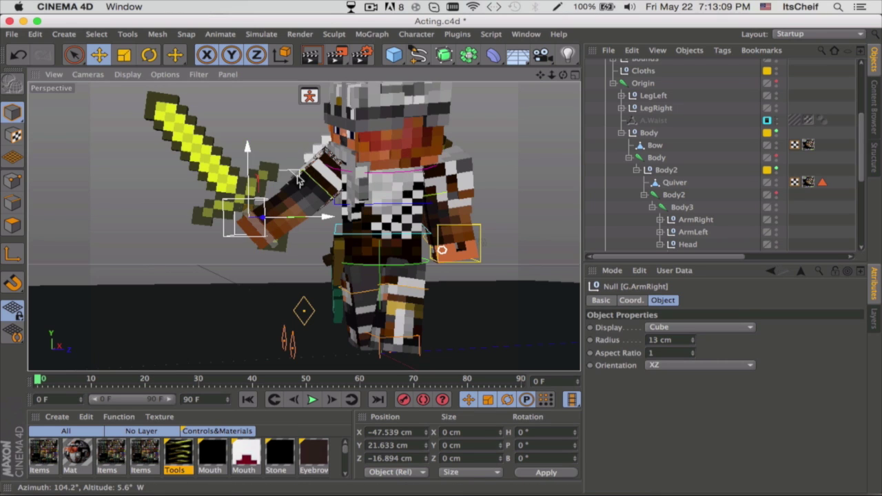
click(460, 228)
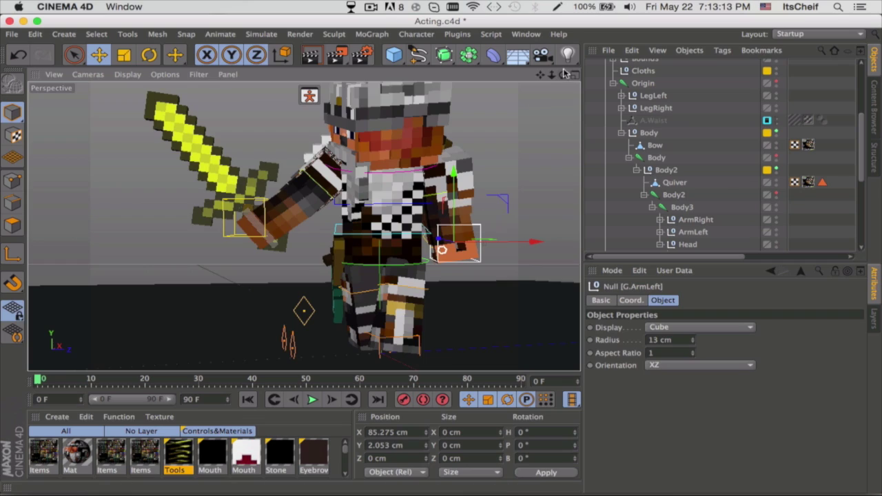
mouse_move(564, 74)
mouse_down()
mouse_move(531, 69)
mouse_move(548, 76)
mouse_move(601, 66)
mouse_move(569, 74)
mouse_move(583, 78)
mouse_move(564, 74)
mouse_up()
scroll(534, 109, down, 8)
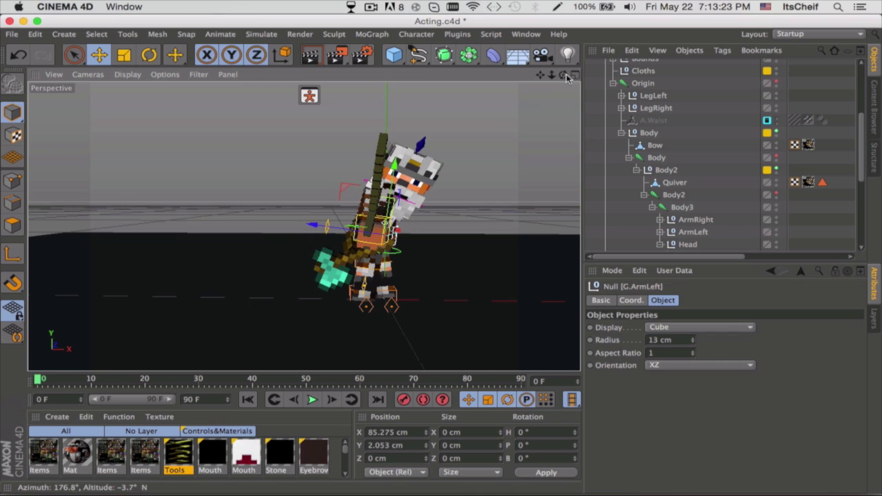
mouse_move(564, 74)
mouse_down()
mouse_move(496, 75)
mouse_move(564, 76)
mouse_up()
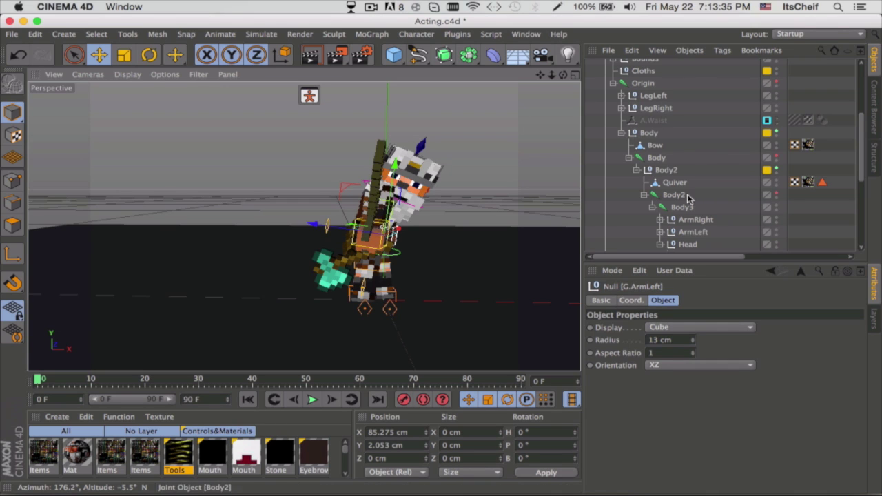
Expand G.ArmRight in the object hierarchy and reposition its ArmRightPole control to a Z of about 23 cm.
scroll(688, 199, up, 5)
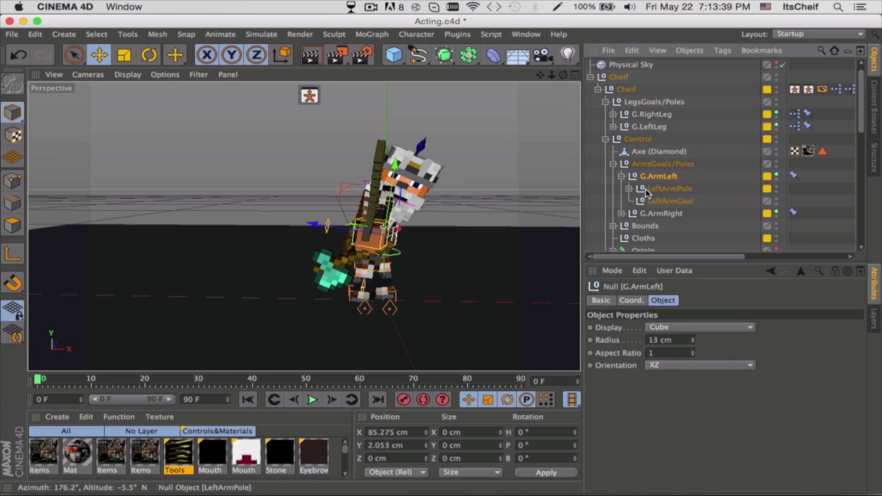
click(623, 214)
scroll(645, 221, down, 3)
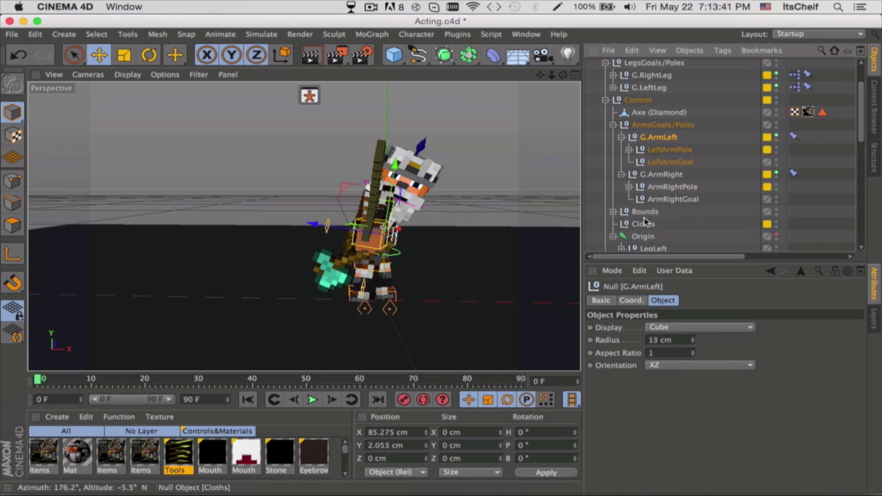
click(674, 186)
drag(437, 348, 421, 339)
drag(563, 76, 475, 81)
scroll(504, 183, up, 3)
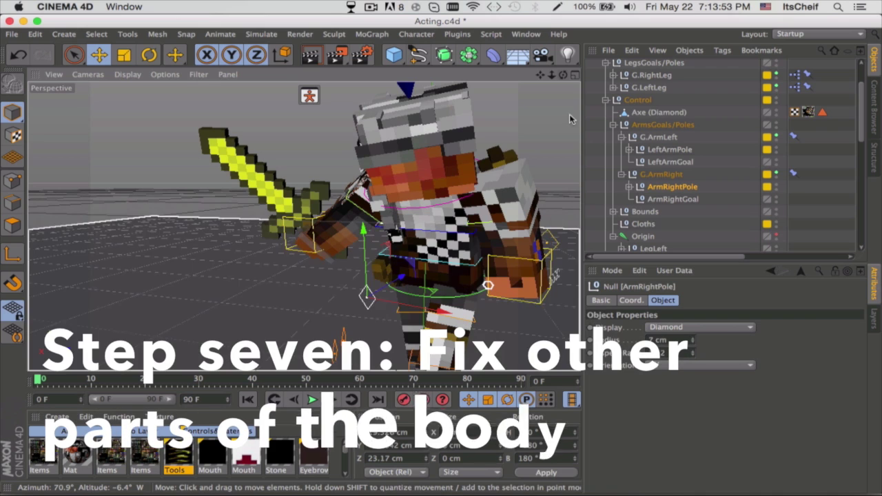
Raise the free hand and bring it forward by moving the G.ArmLeft goal to about X 90, Y 12, Z -32 cm.
drag(540, 81, 533, 86)
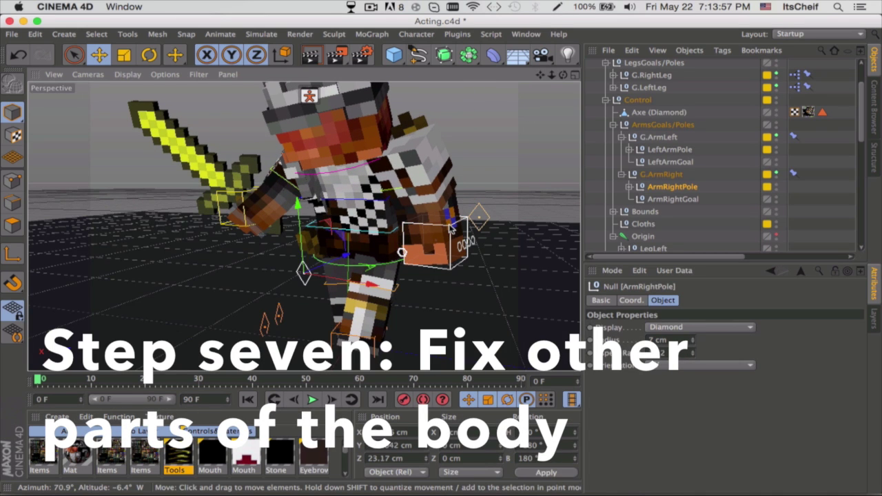
click(451, 229)
mouse_move(451, 280)
mouse_down()
mouse_move(439, 294)
mouse_move(404, 293)
mouse_move(457, 286)
mouse_up()
drag(563, 75, 498, 76)
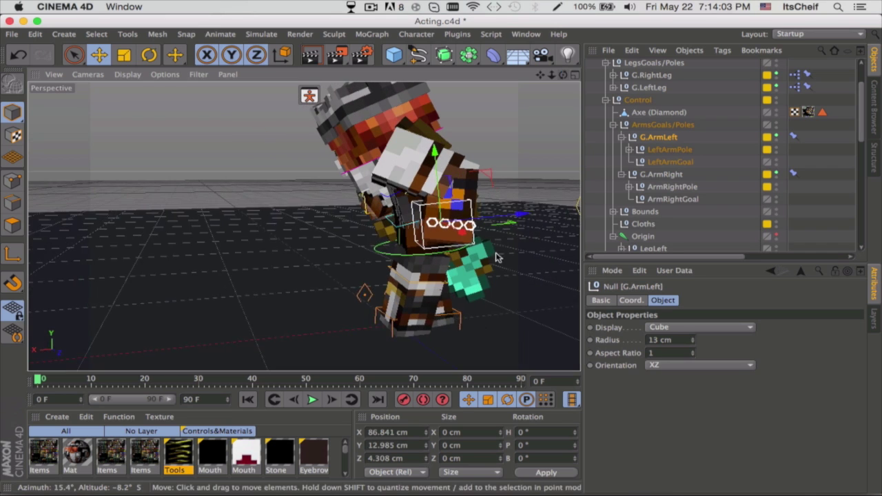
drag(493, 273, 448, 282)
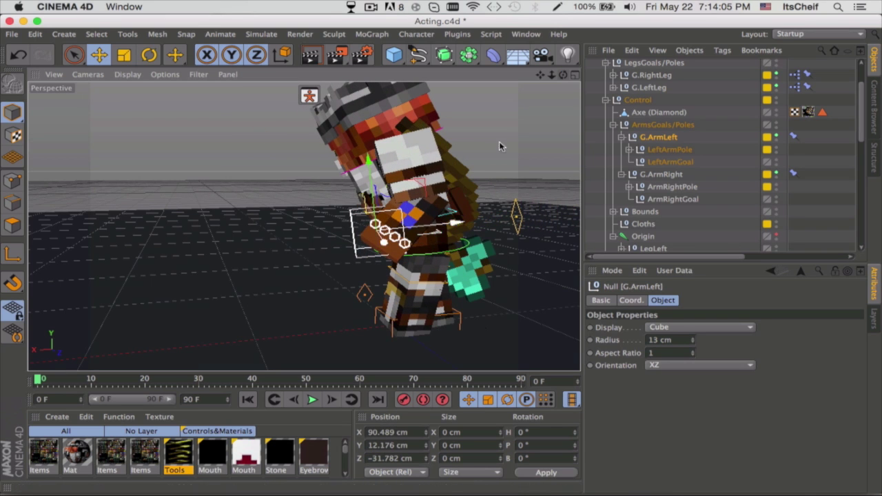
Move the LeftArmPole control to about X 65, Y 41, Z 75 cm so the left elbow bends outward.
drag(563, 75, 631, 64)
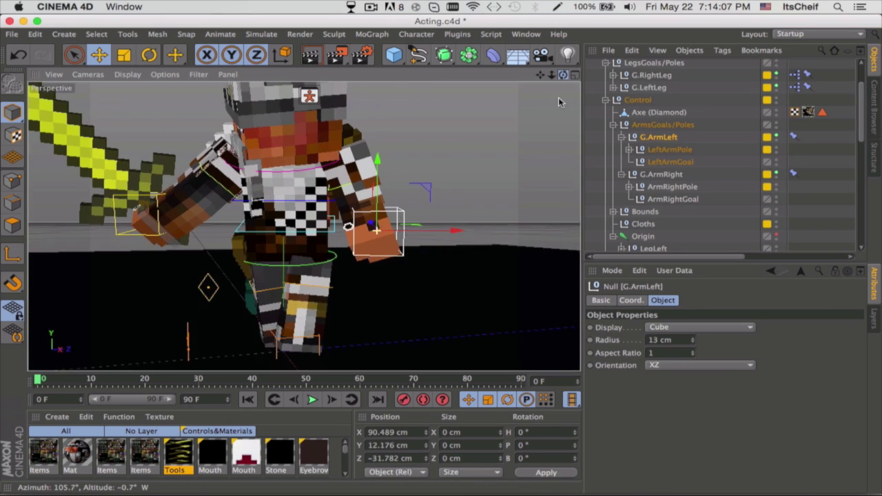
click(667, 149)
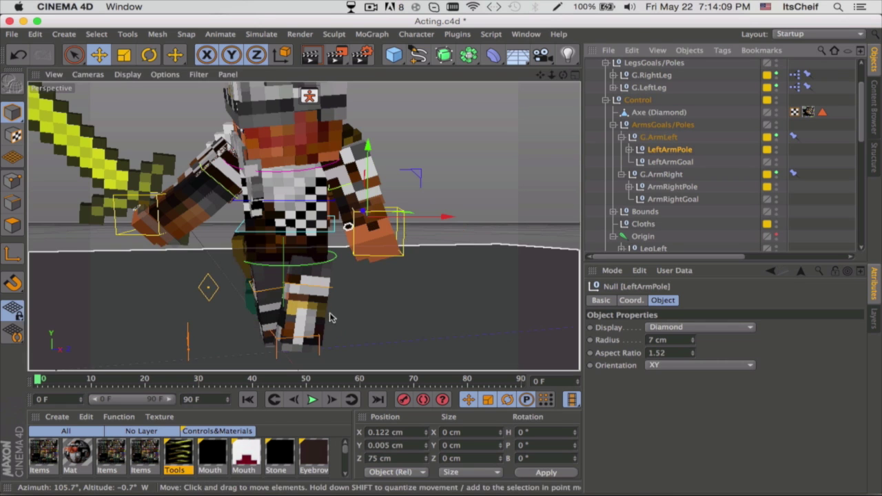
drag(335, 319, 397, 298)
drag(384, 254, 424, 249)
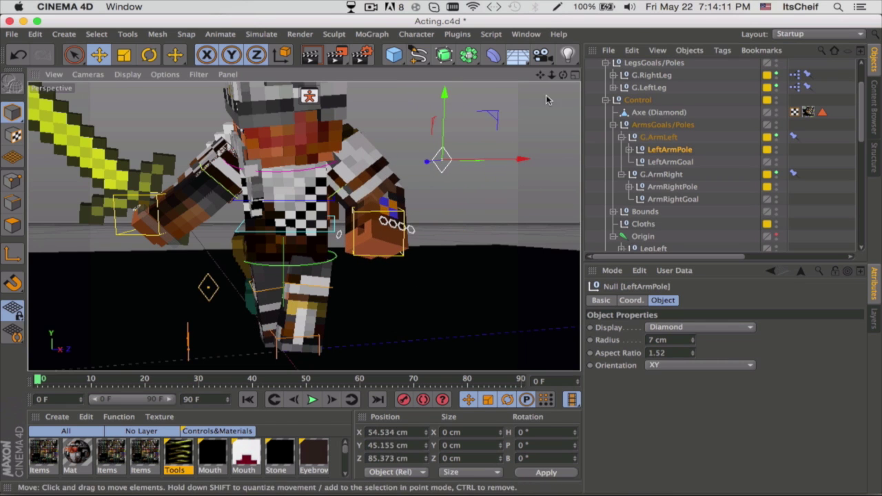
drag(564, 74, 480, 92)
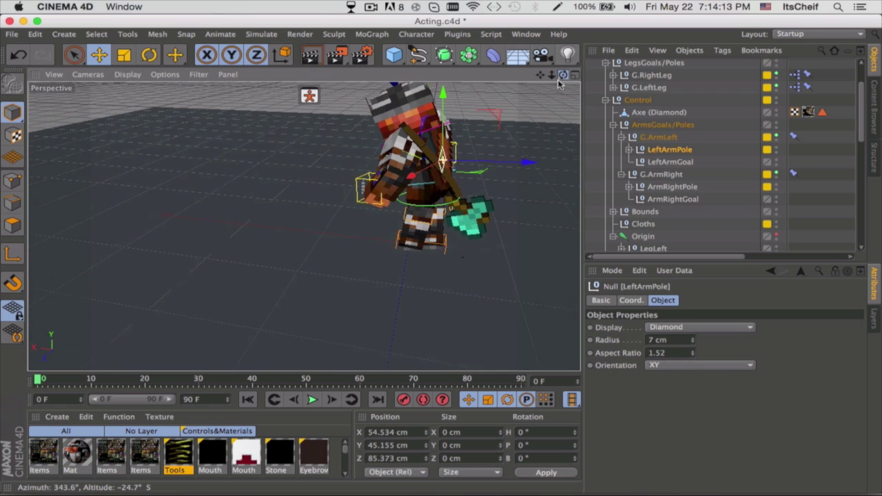
drag(431, 216, 411, 226)
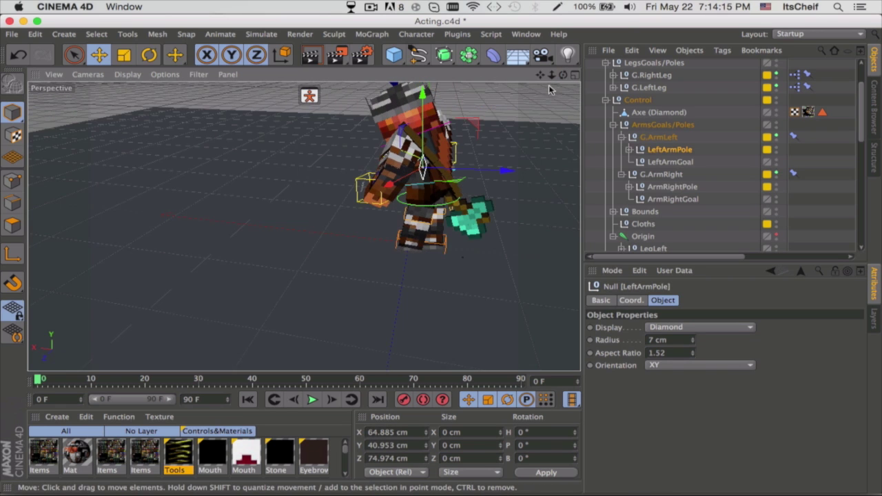
Pull the left hand in towards the torso by moving the G.ArmLeft goal to about X 74, Y 14, Z -34 cm.
drag(563, 75, 634, 58)
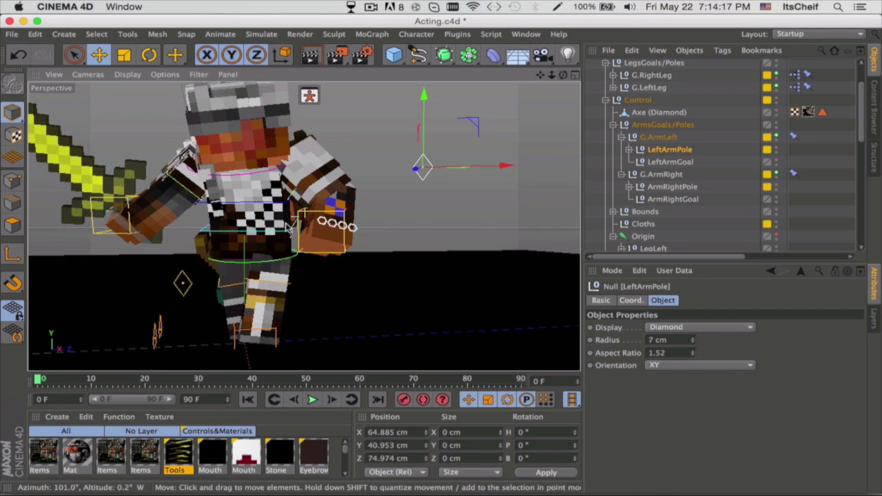
click(298, 212)
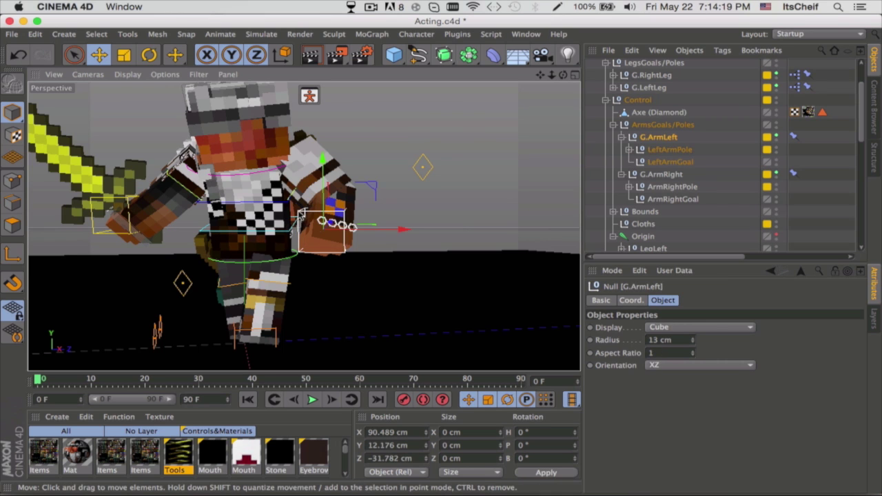
drag(393, 265, 364, 263)
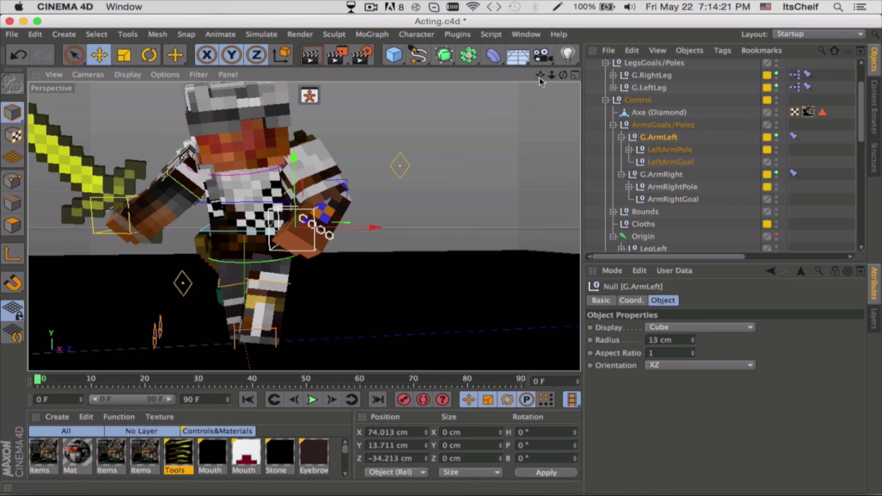
Spread the left leg away from the right by moving the G.LeftLeg goal to about X 25, Y 0, Z 40 cm.
drag(541, 75, 585, 27)
drag(563, 76, 580, 80)
scroll(240, 283, up, 5)
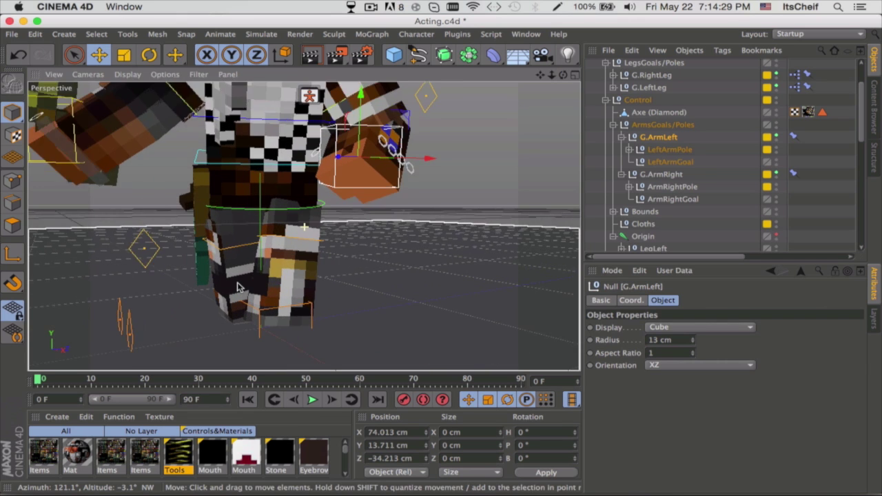
drag(540, 75, 576, 40)
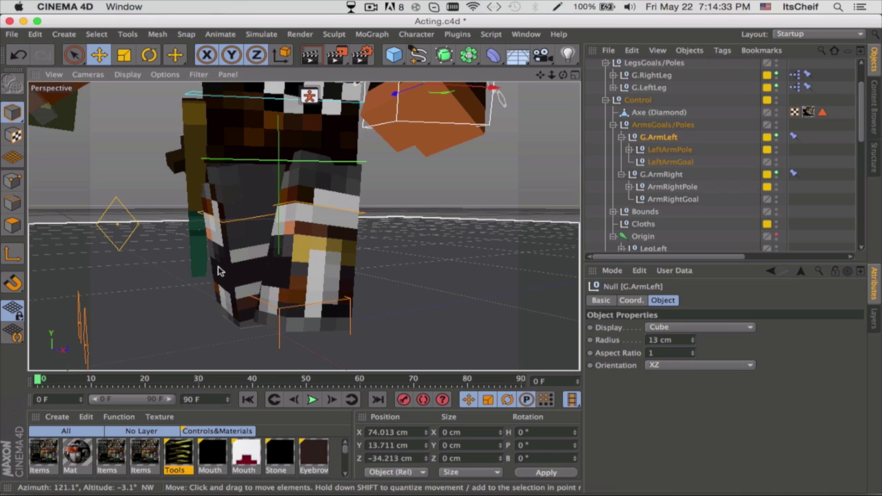
click(281, 314)
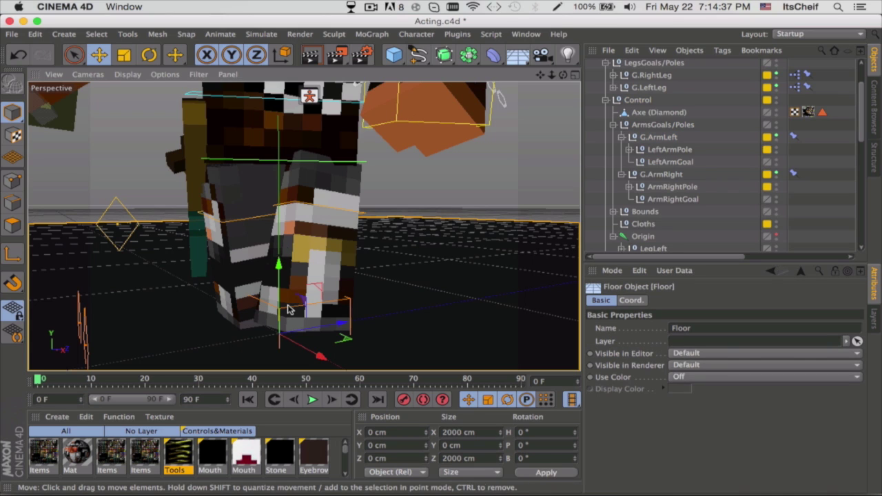
click(289, 310)
drag(318, 329, 409, 314)
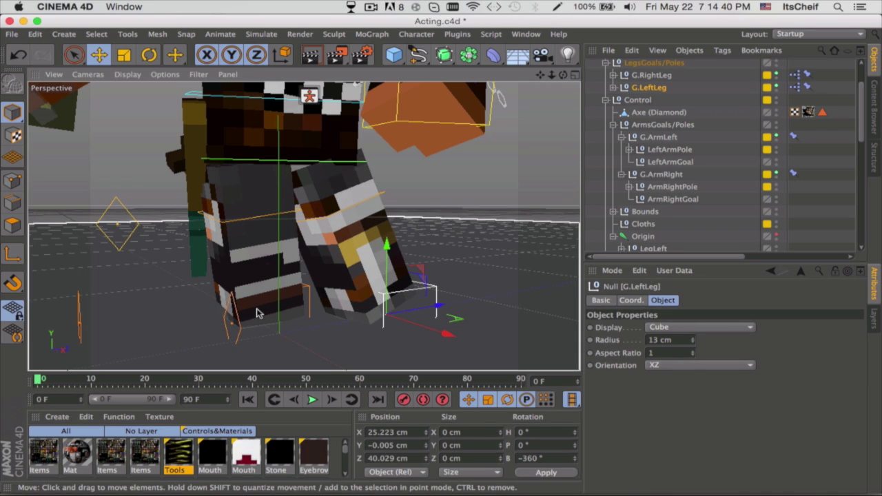
Spread the right leg away from the left by moving the G.RightLeg goal to about X 0, Y 0, Z -35 cm.
click(310, 290)
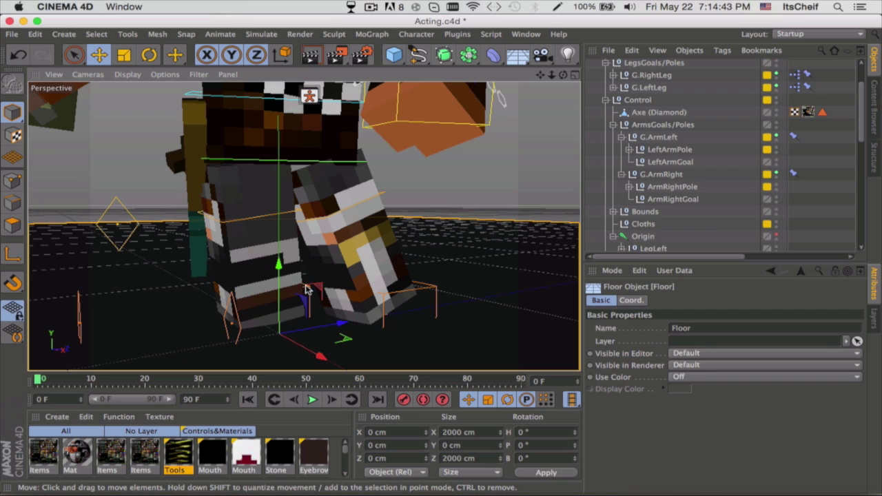
click(314, 314)
drag(307, 314, 215, 318)
Raise the right foot so the knee bends by moving the G.RightLeg goal to about X 1, Y 8, Z -37 cm.
scroll(396, 163, down, 8)
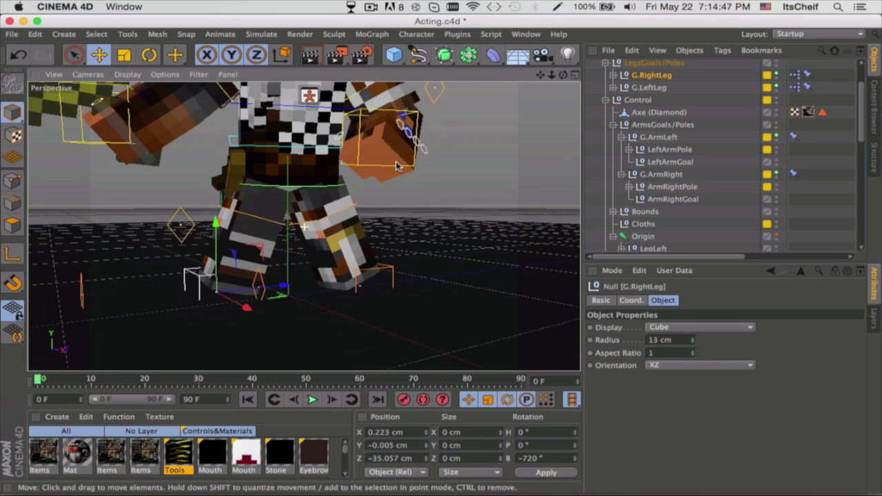
alt+middle_drag(386, 205, 433, 250)
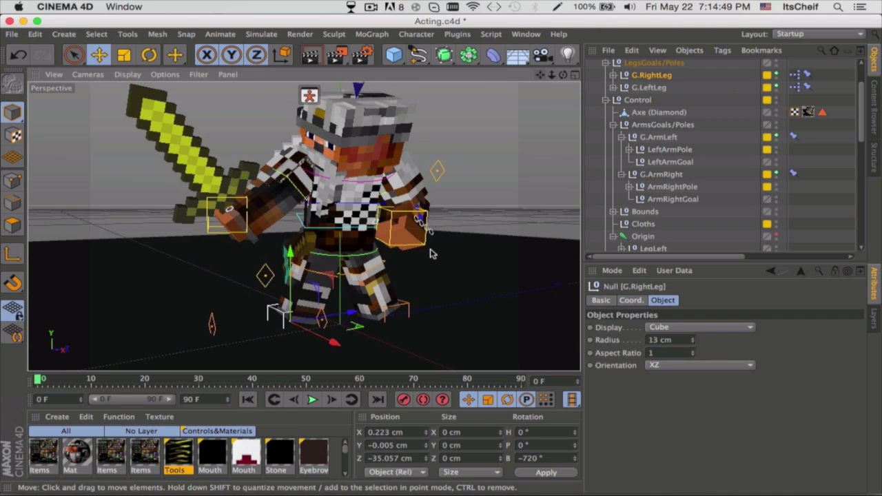
scroll(433, 251, up, 6)
drag(541, 75, 544, 14)
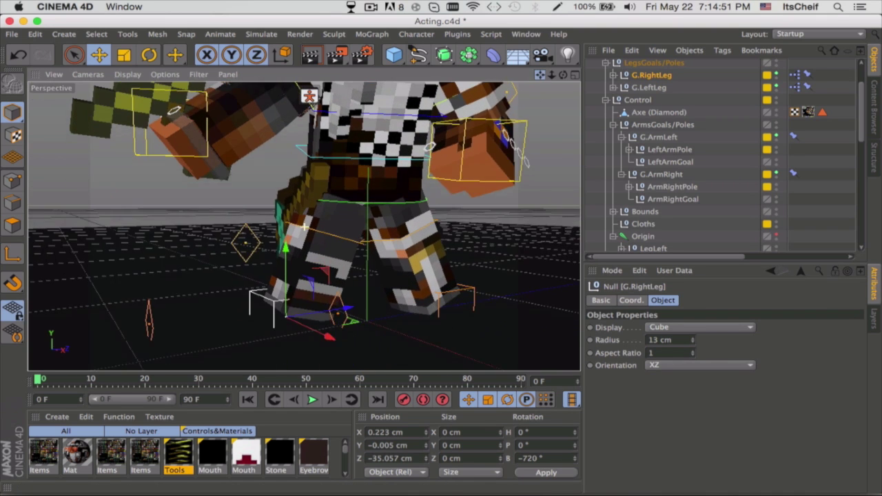
scroll(415, 264, up, 5)
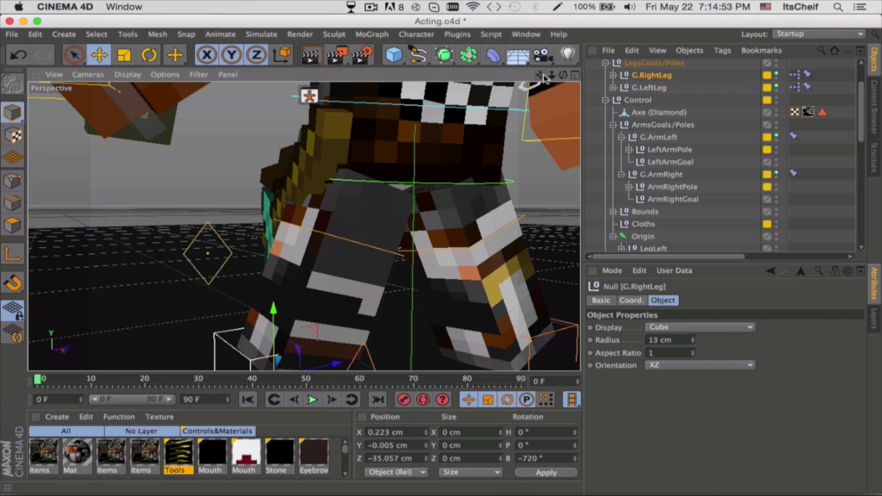
drag(544, 77, 554, 97)
drag(368, 276, 364, 254)
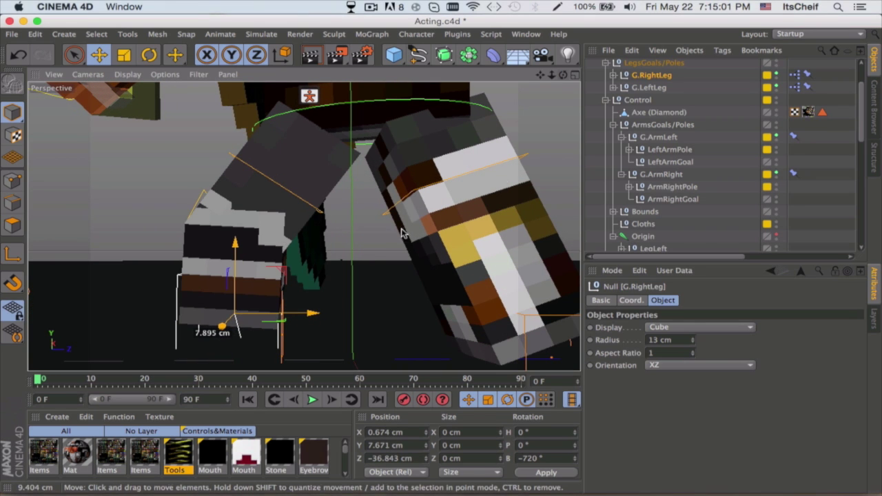
drag(404, 233, 403, 233)
Raise the left foot by moving the G.LeftLeg goal to about X 26, Y 9, Z 43 cm.
drag(539, 77, 476, 49)
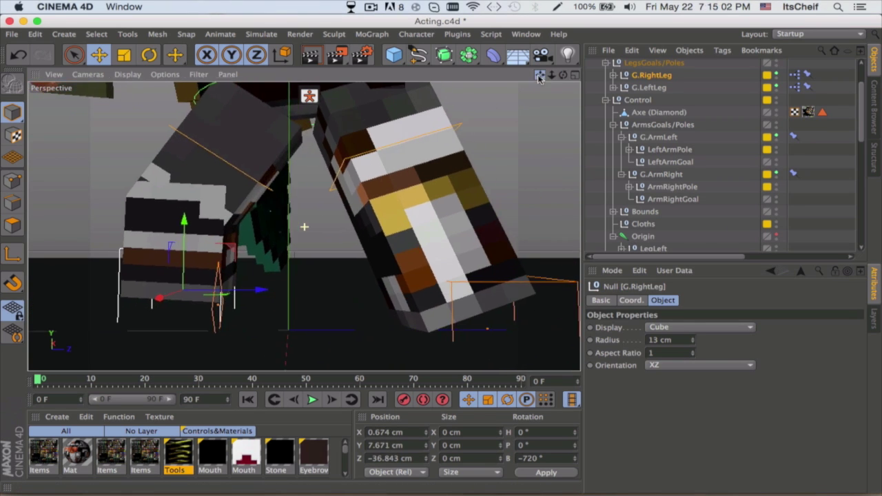
click(655, 88)
drag(360, 307, 346, 276)
drag(352, 274, 366, 266)
Turn the left knee outward by moving the P.LegLeft pole under G.LeftLeg to about X 39, Y 36, Z -19 cm.
drag(563, 77, 498, 112)
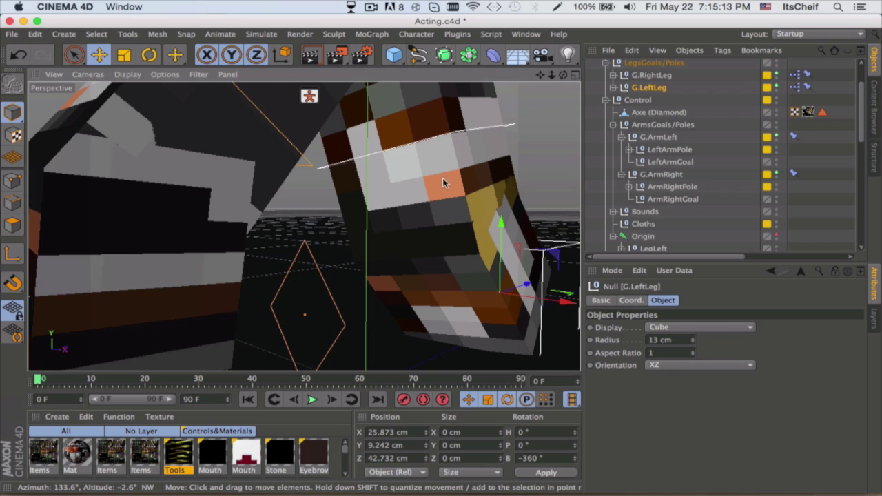
scroll(444, 184, down, 5)
click(614, 88)
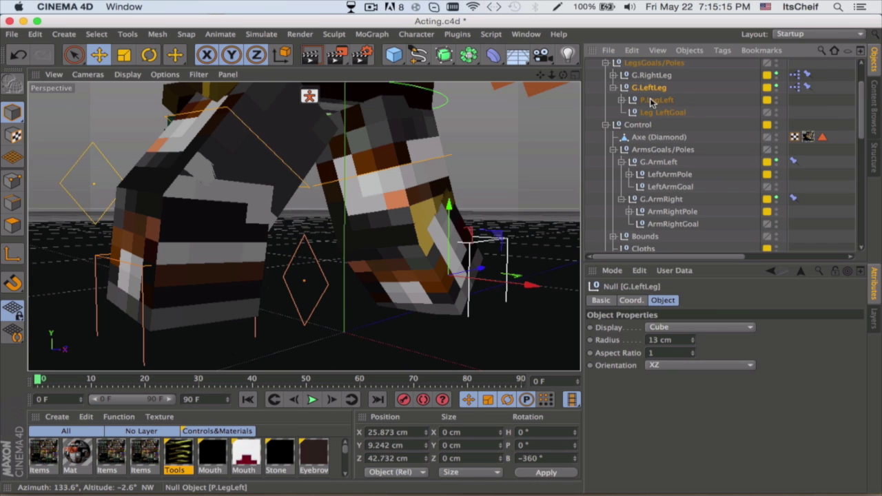
click(656, 100)
scroll(324, 172, down, 5)
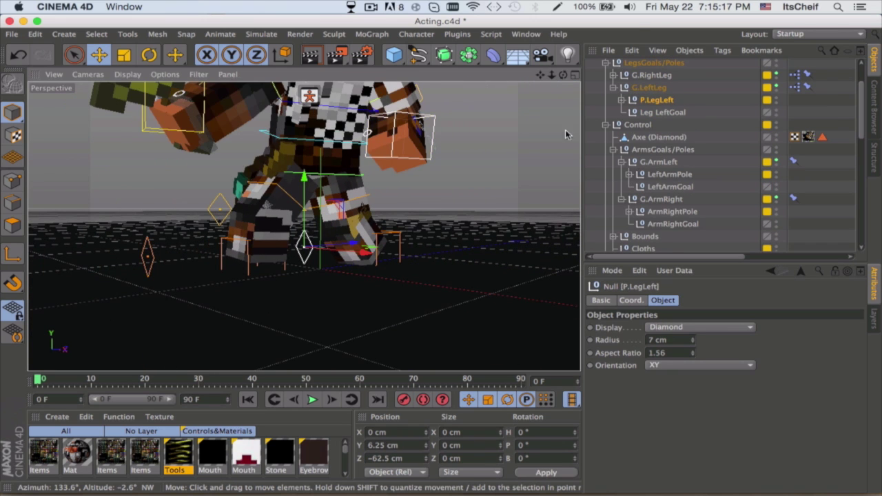
drag(308, 292, 412, 239)
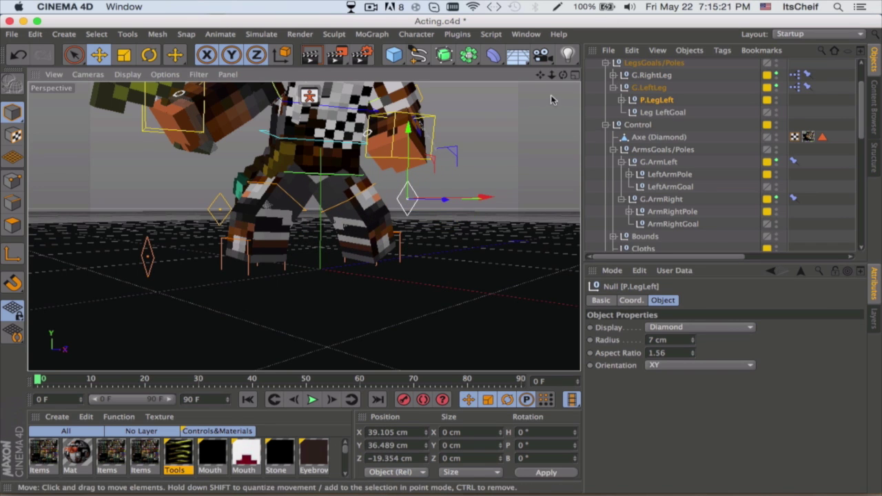
Bring the left foot inward and shift it along X by moving the G.LeftLeg goal to about X 43, Y 9, Z 18 cm.
mouse_move(563, 75)
mouse_down()
mouse_move(441, 86)
mouse_move(558, 82)
mouse_up()
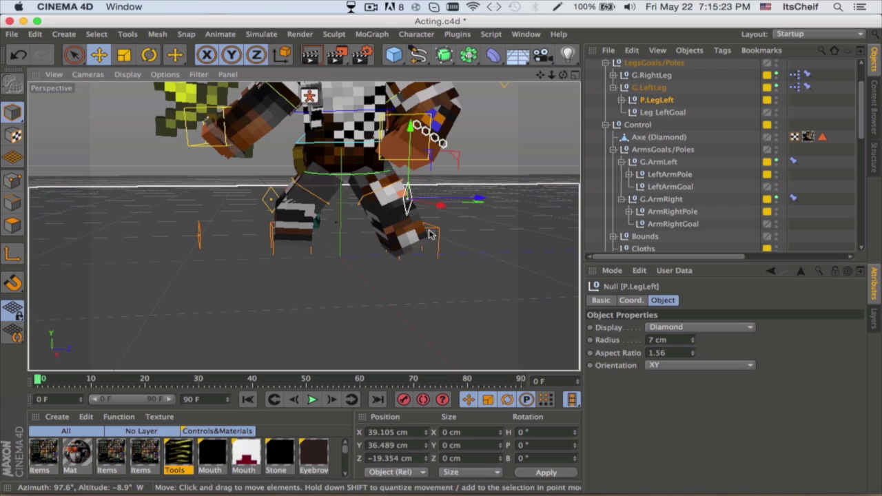
click(435, 232)
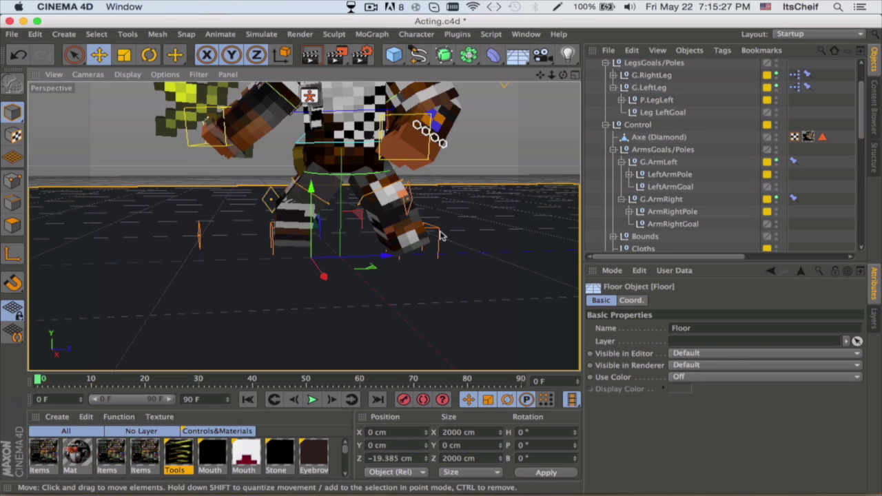
click(435, 233)
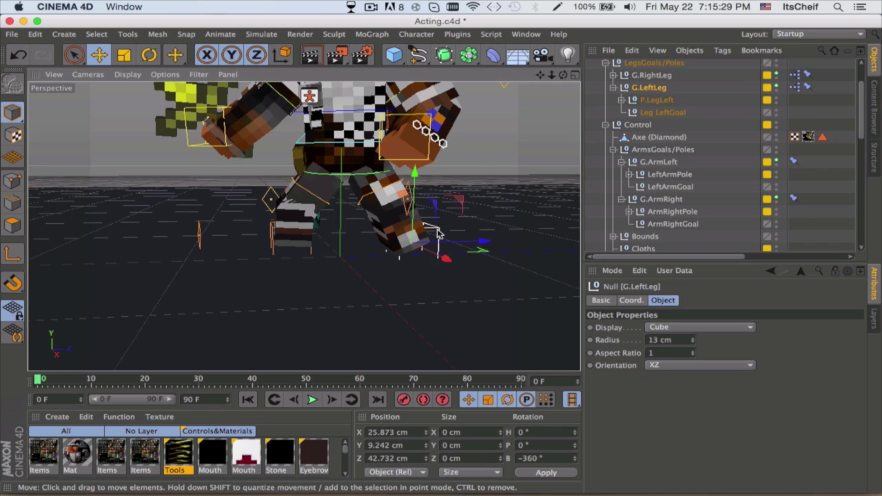
drag(456, 244, 422, 247)
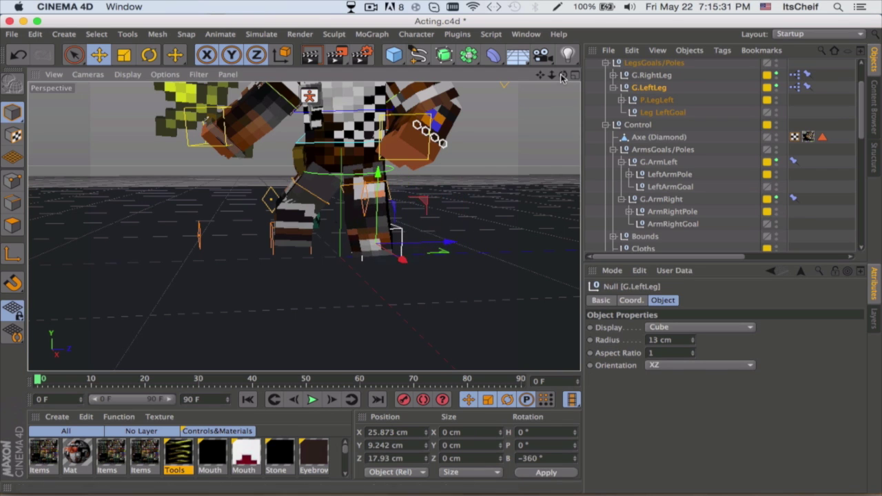
drag(562, 77, 441, 246)
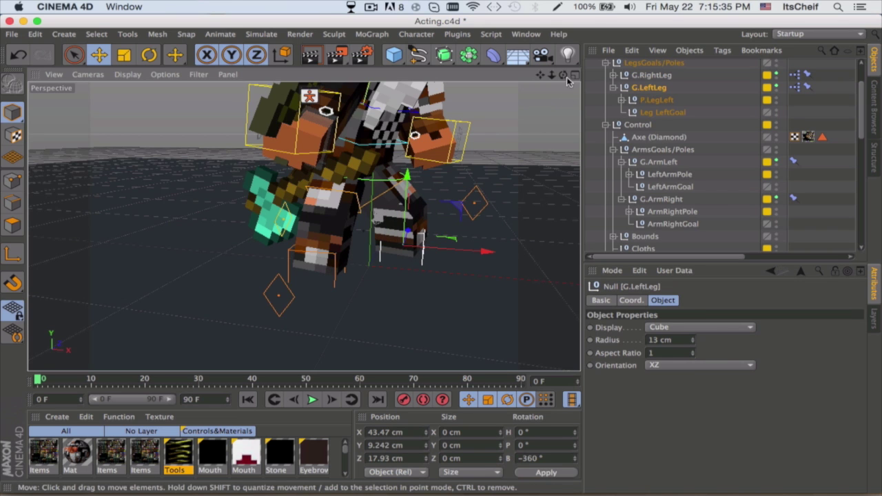
Readjust the left knee direction by moving the P.LegLeft pole to about X 26, Y 37, Z -5 cm.
drag(564, 76, 376, 73)
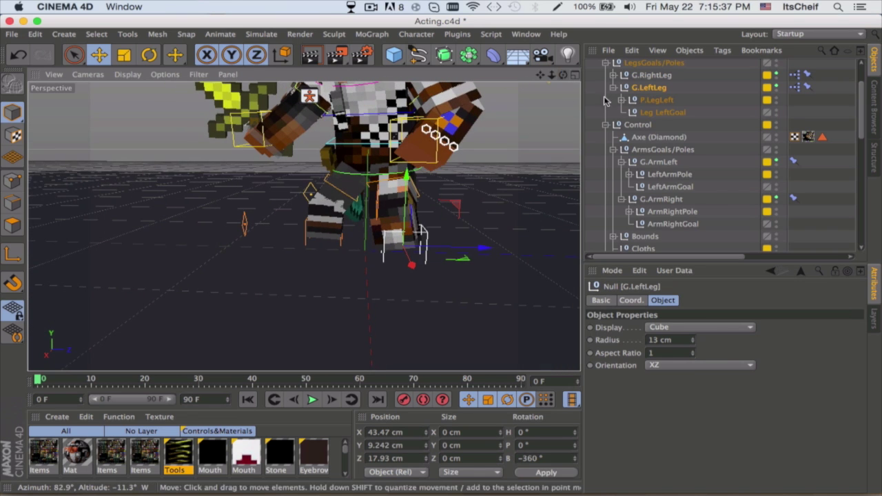
click(665, 106)
drag(462, 246, 397, 298)
drag(564, 76, 673, 78)
drag(437, 278, 416, 281)
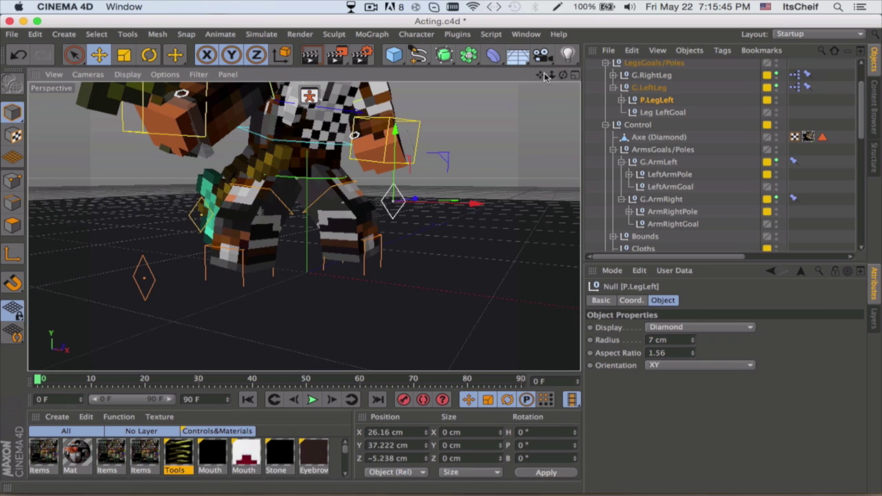
Lower the whole character to the floor by moving the inner Cheif null down to about Y -47 cm.
drag(561, 76, 609, 78)
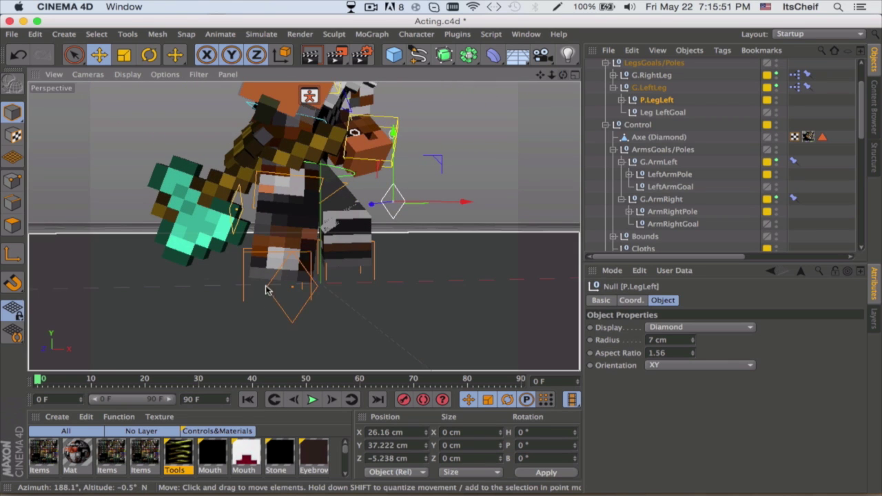
scroll(684, 112, up, 3)
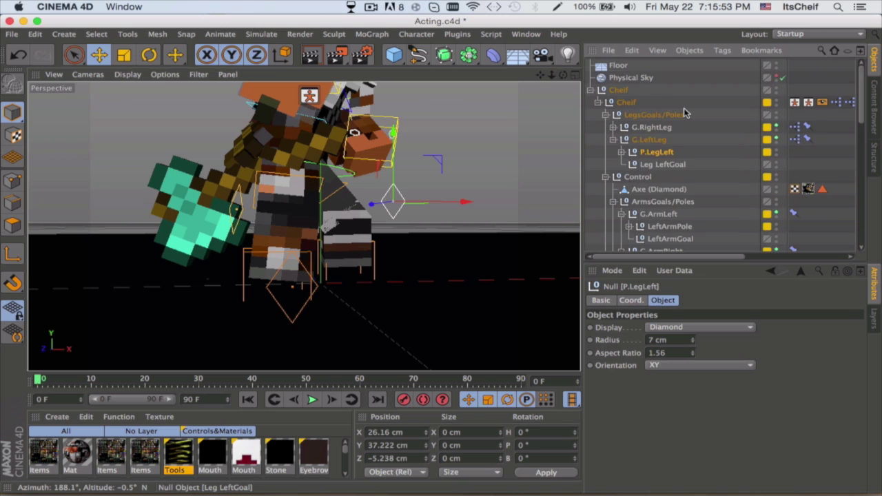
click(635, 102)
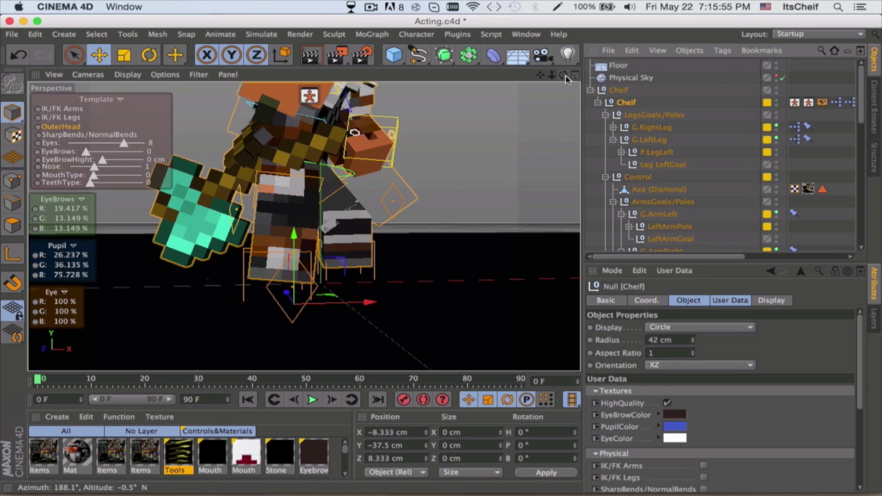
drag(564, 76, 293, 303)
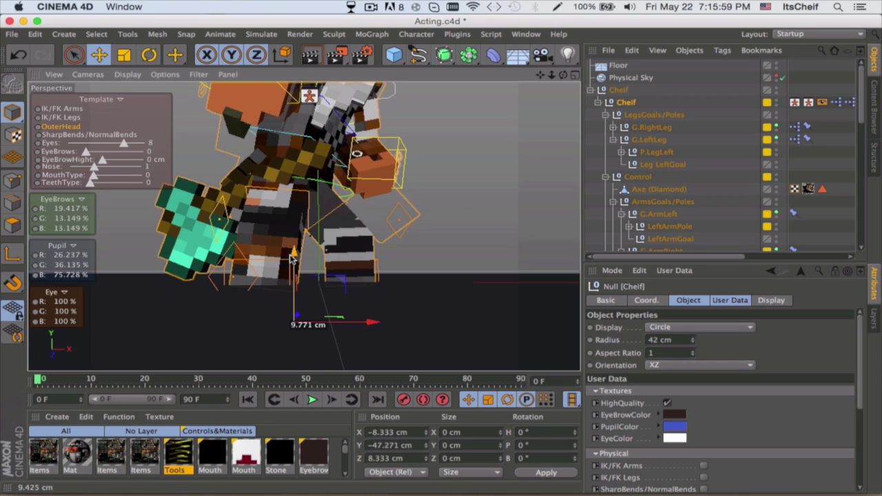
mouse_move(541, 75)
mouse_down()
mouse_move(536, 57)
mouse_move(542, 89)
mouse_up()
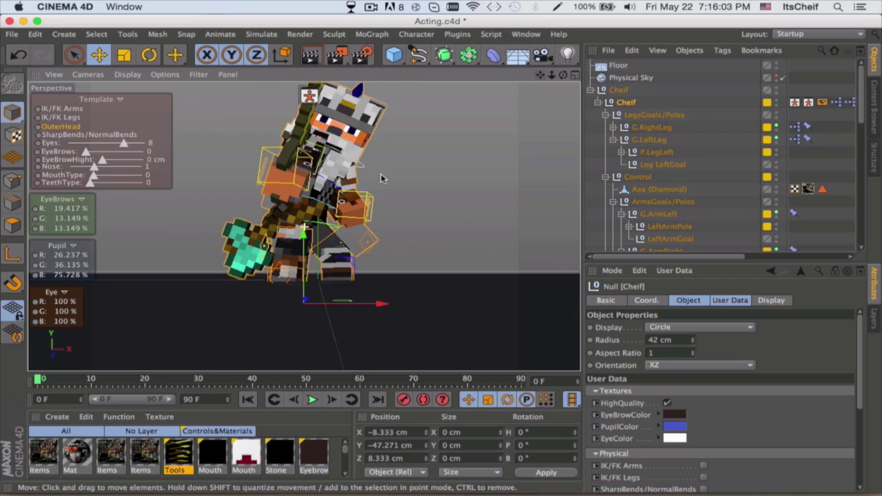